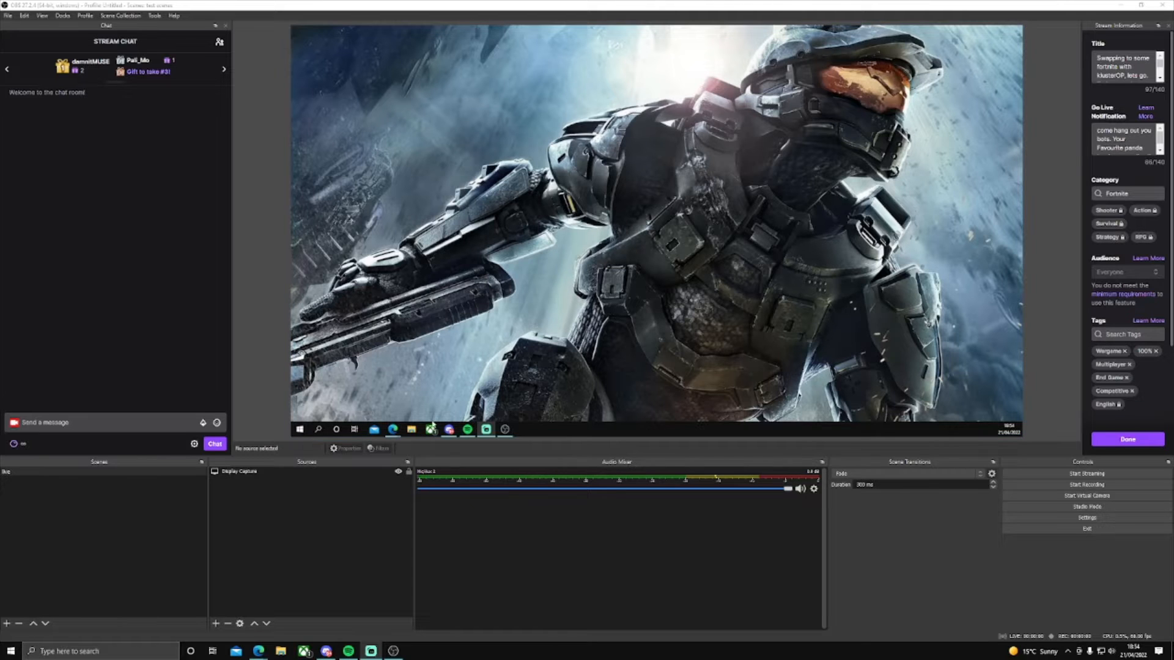
Step: Show the win-capture-audio v2.2.2-beta release page in the web browser, and return to OBS
mouse_move(392, 428)
left_click(426, 405)
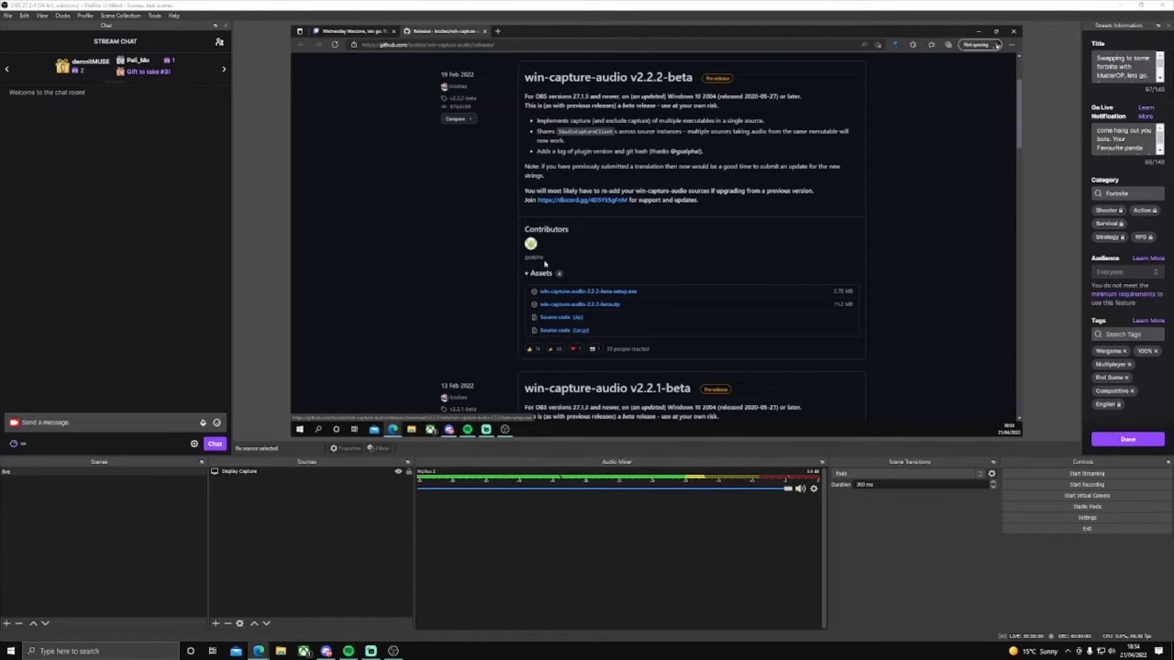
left_click(978, 32)
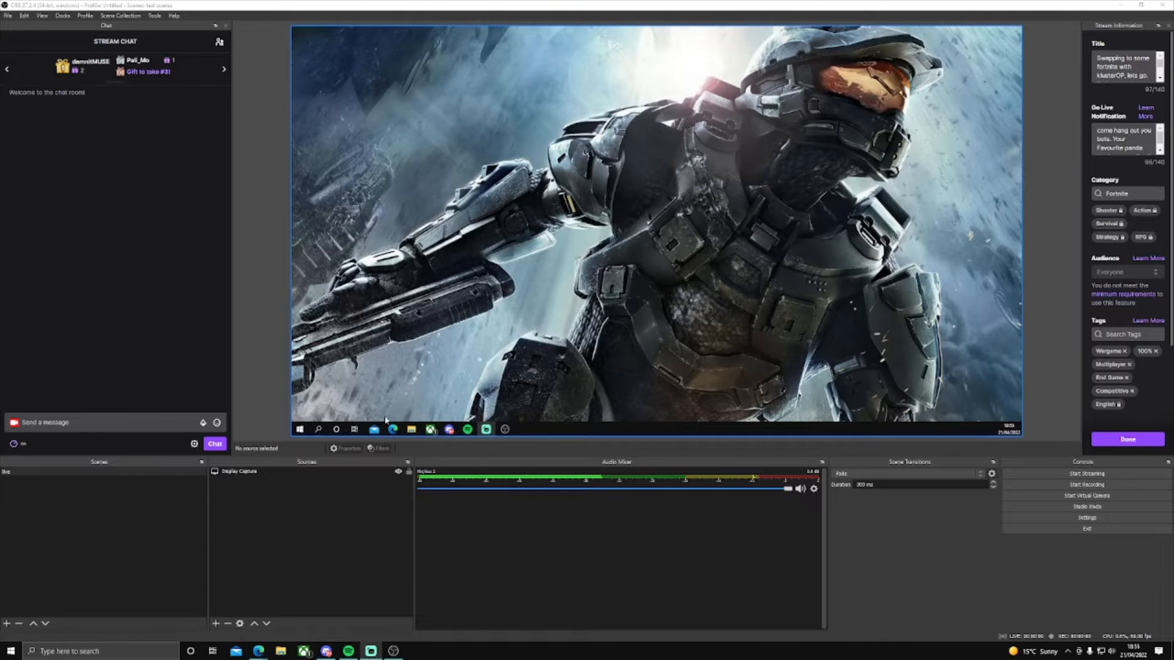
Step: Review the available source types and the global audio device settings, leaving both without making changes
left_click(216, 624)
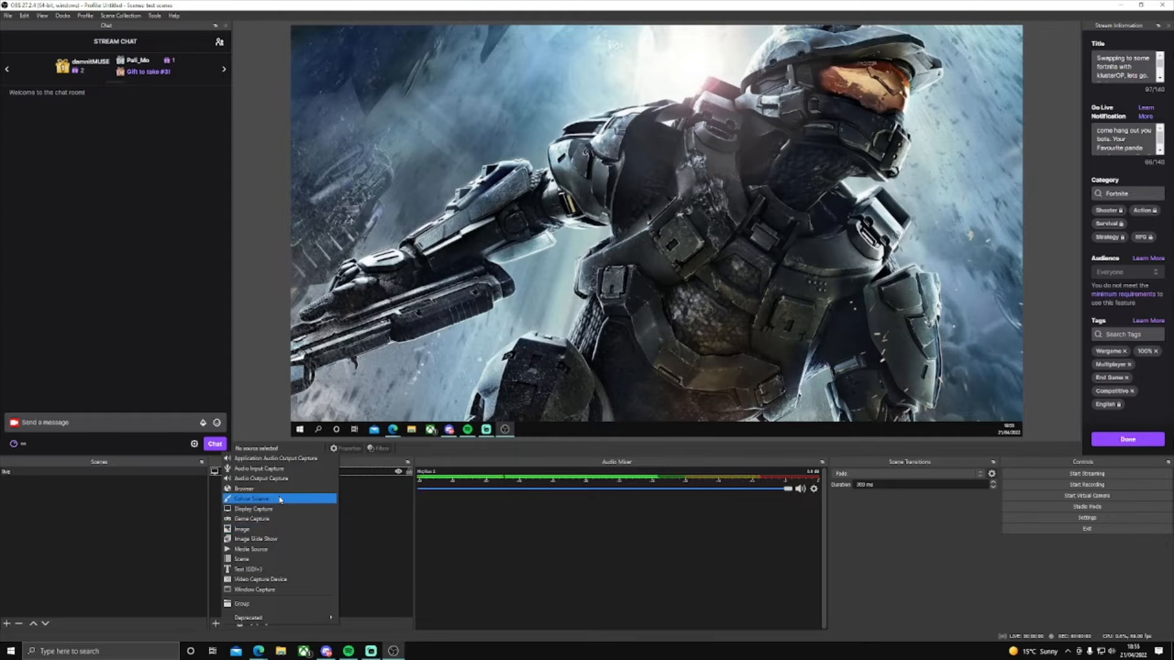
left_click(354, 514)
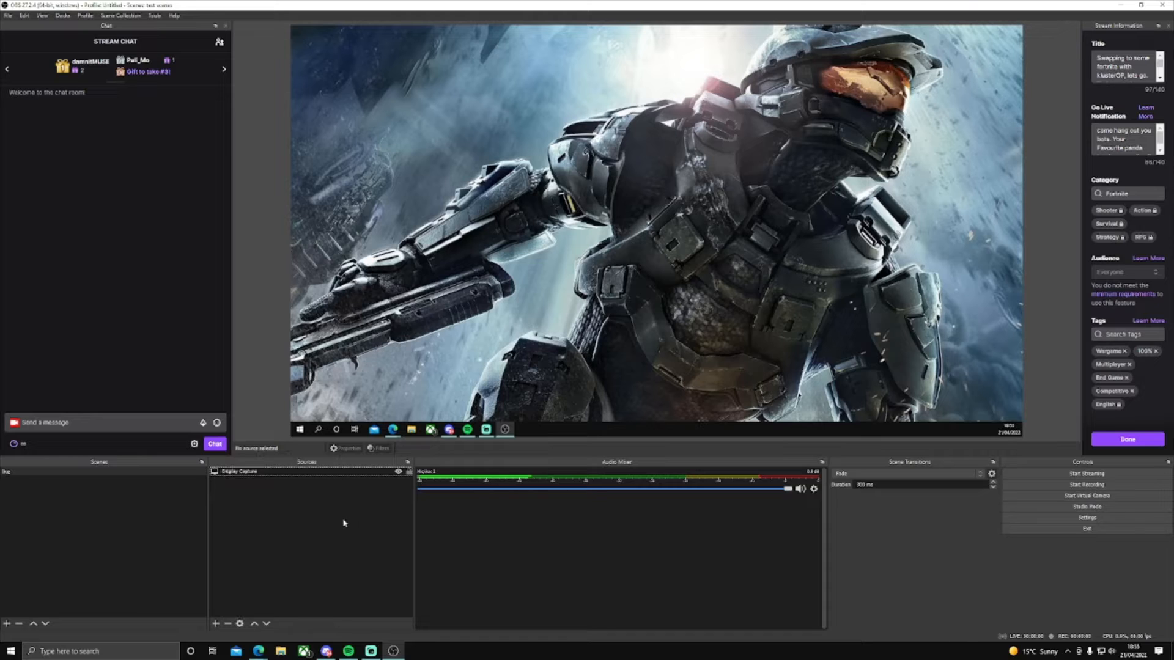
left_click(1033, 521)
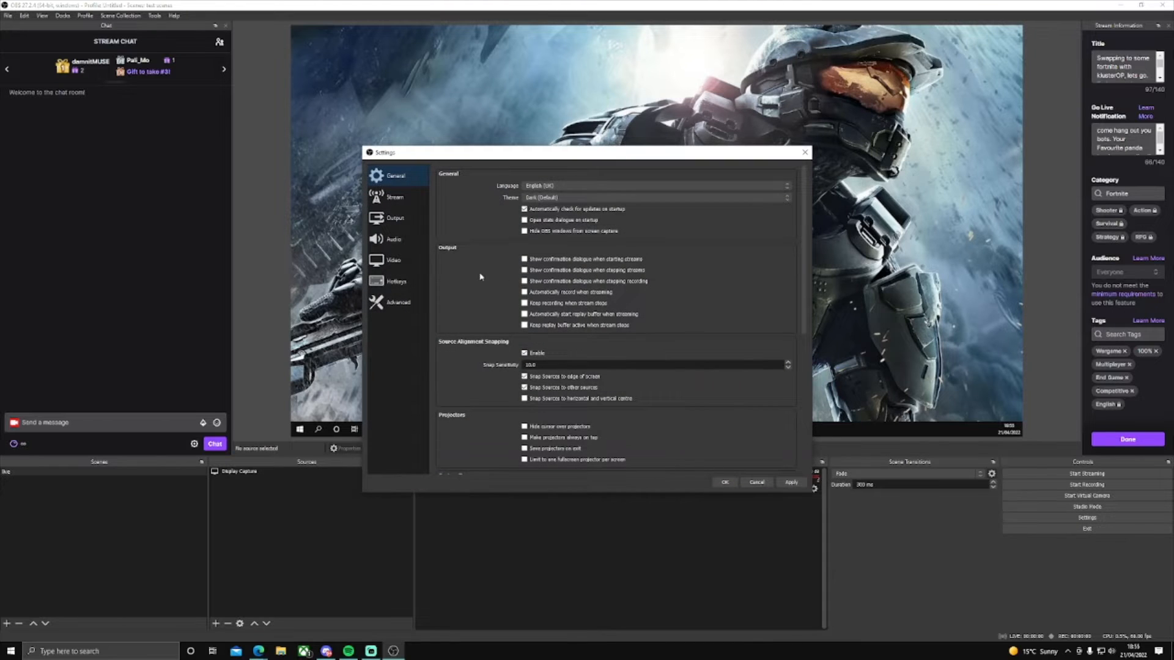
left_click(394, 240)
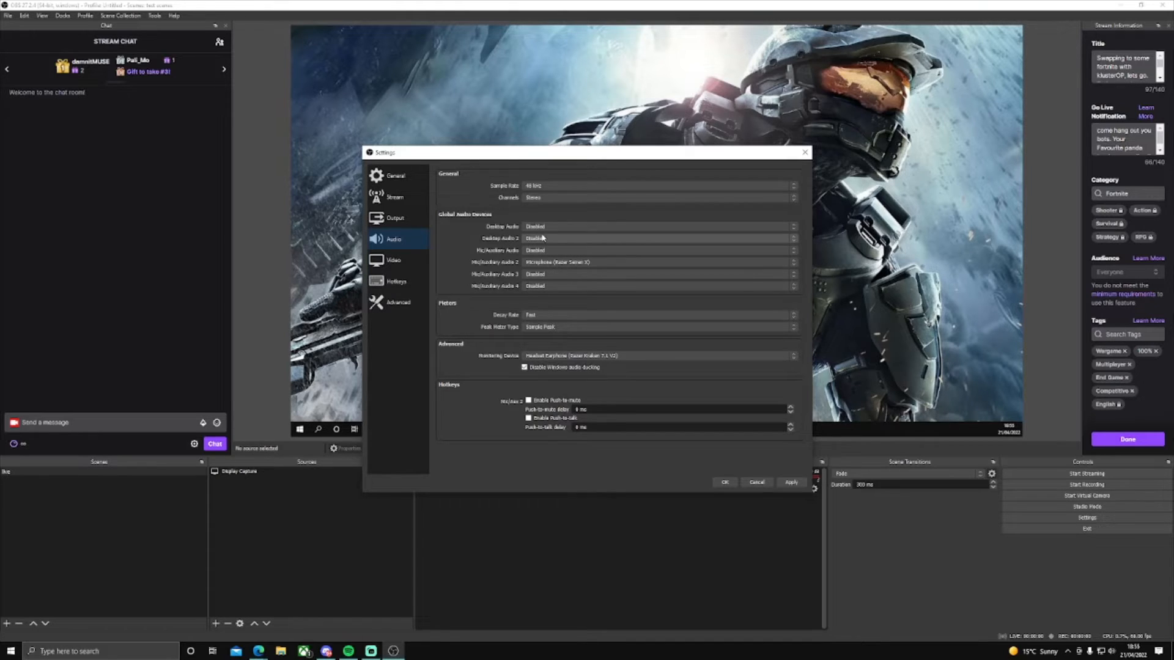
left_click(756, 483)
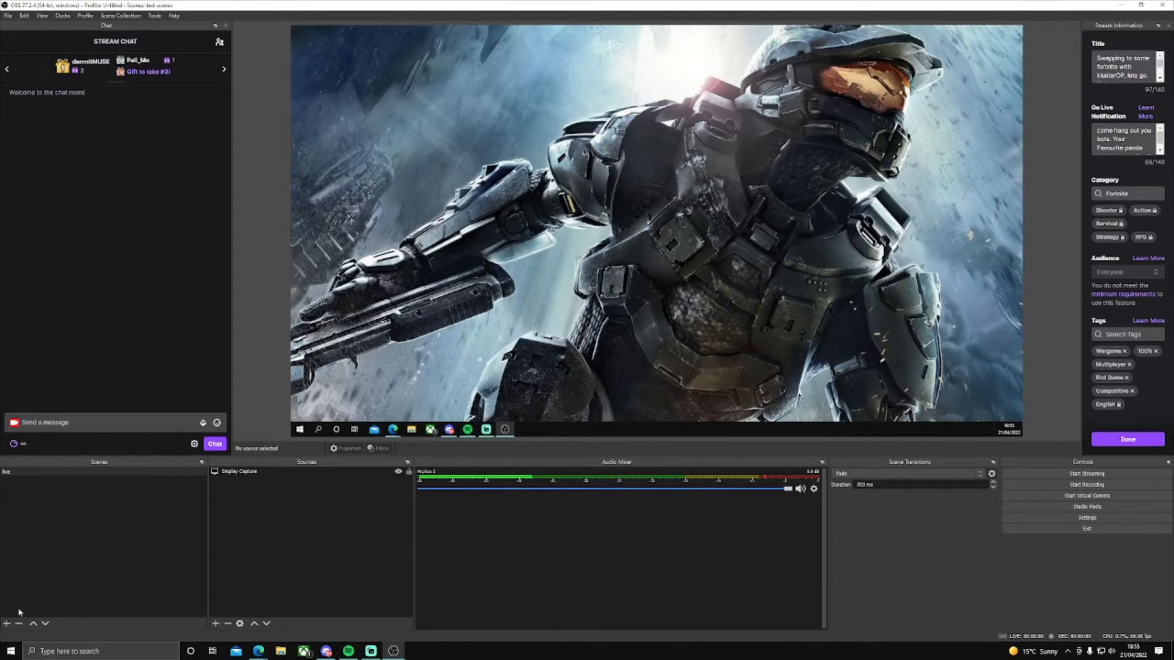
Step: Create a new scene named audio
left_click(8, 623)
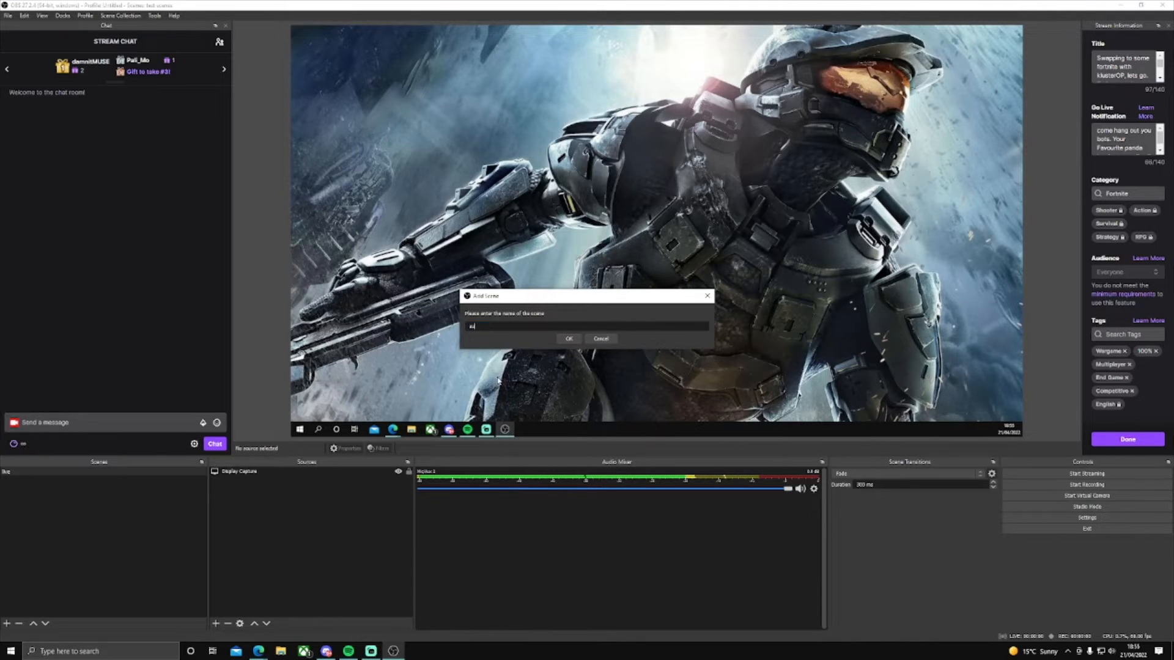
type("audio")
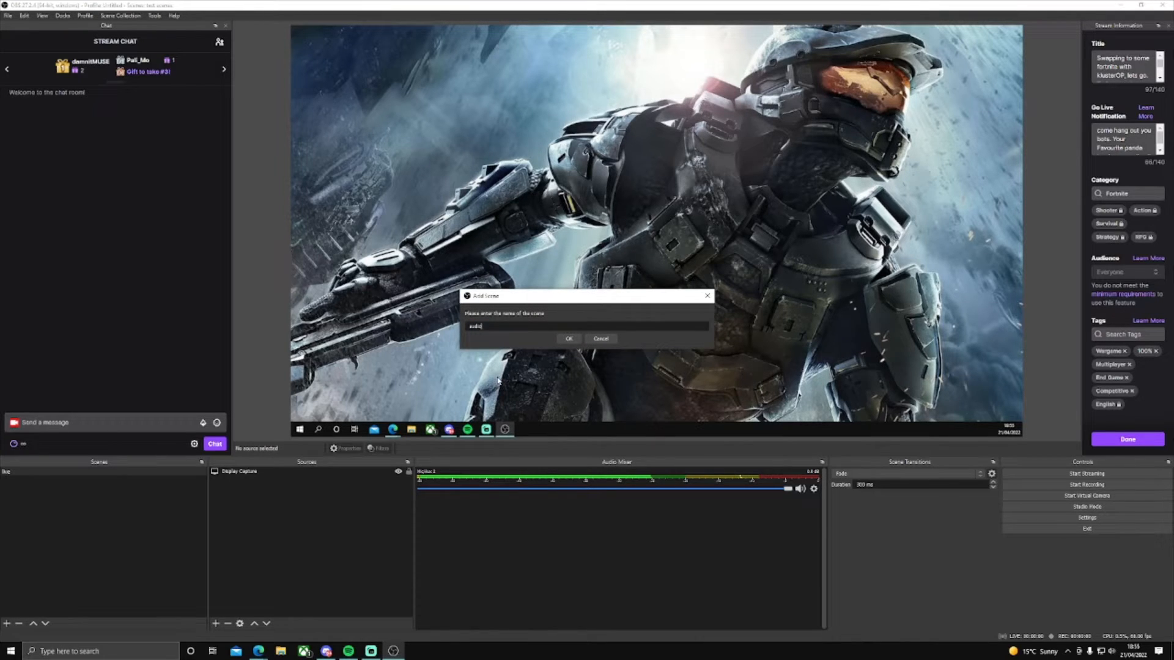
left_click(568, 339)
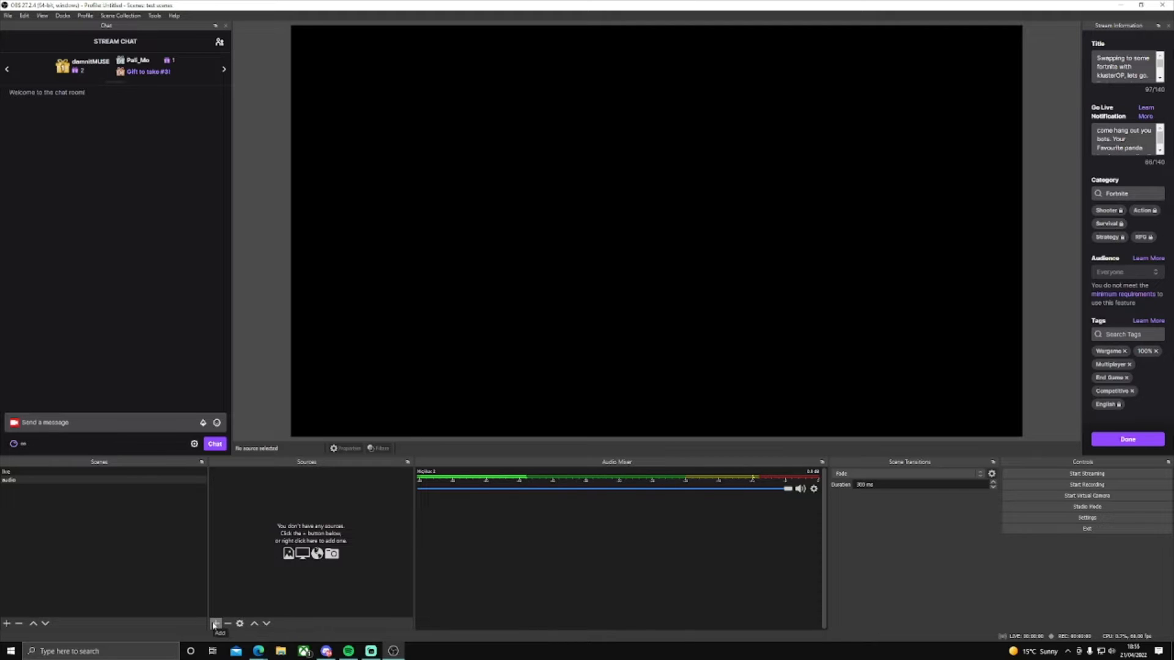
Step: Add an Application Audio Output Capture source named spotify to the audio scene
left_click(214, 625)
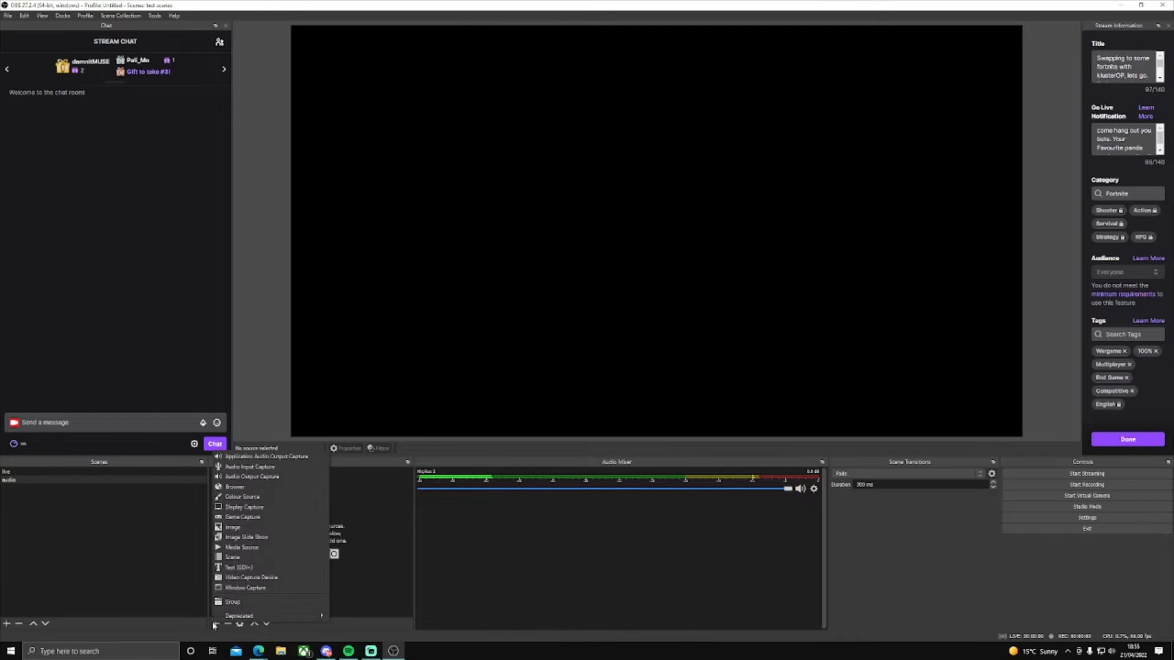
left_click(264, 457)
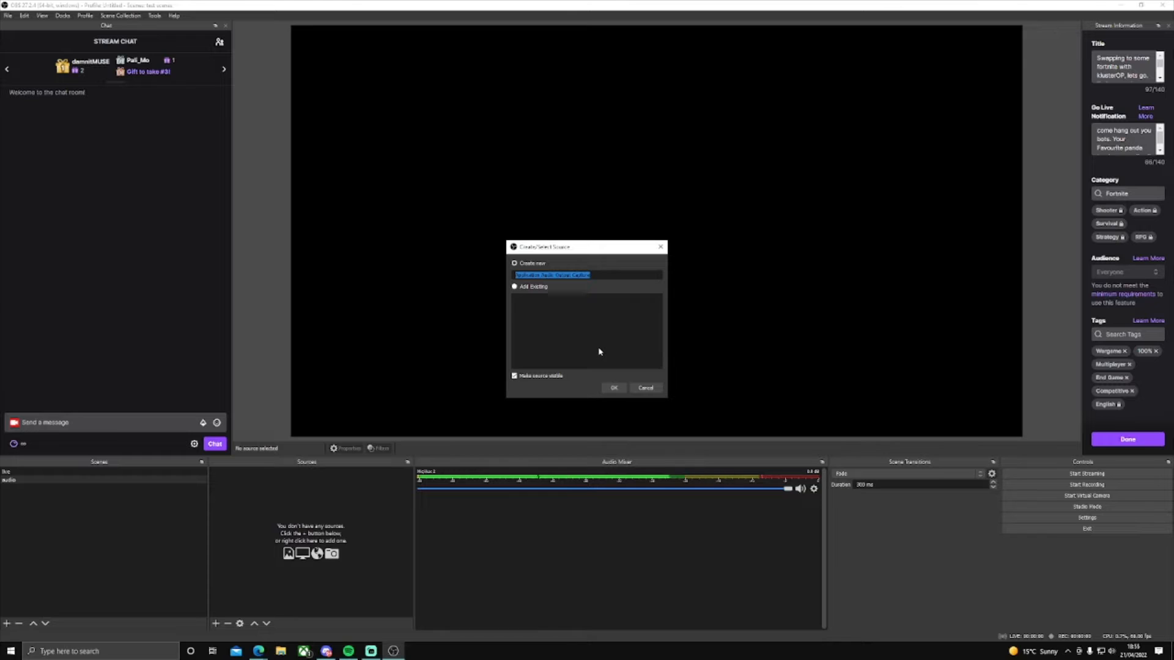
type("spotify")
left_click(615, 387)
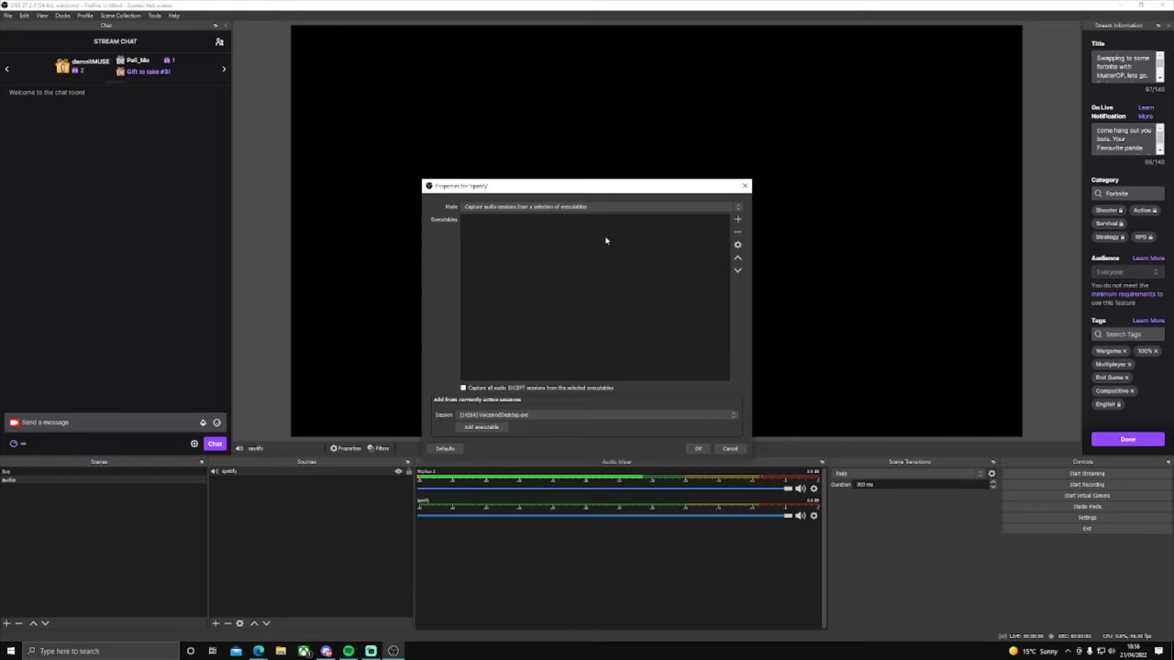
Step: Add Spotify.exe from the active sessions to the executables captured by the spotify source
left_click(551, 416)
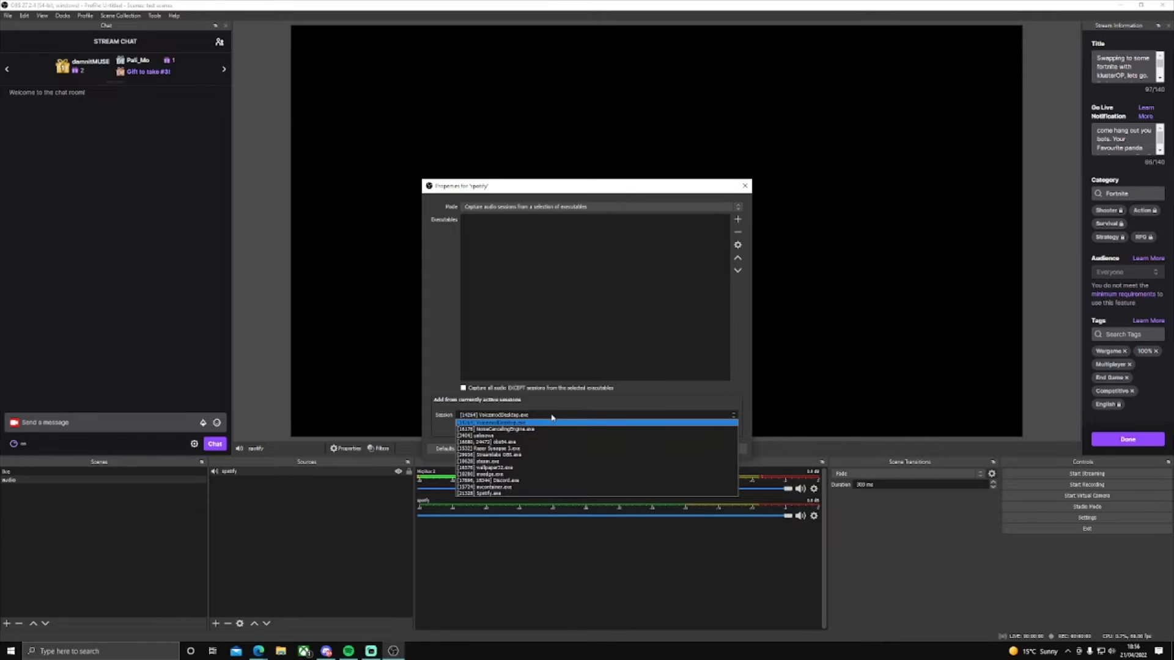
left_click(542, 493)
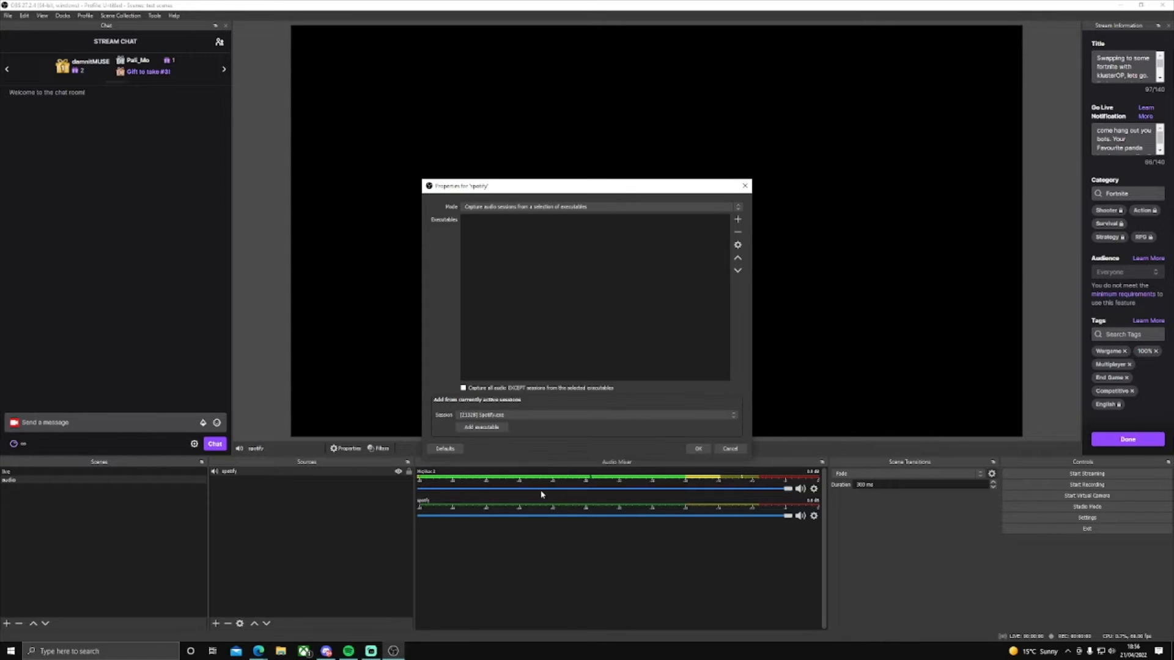
left_click(481, 428)
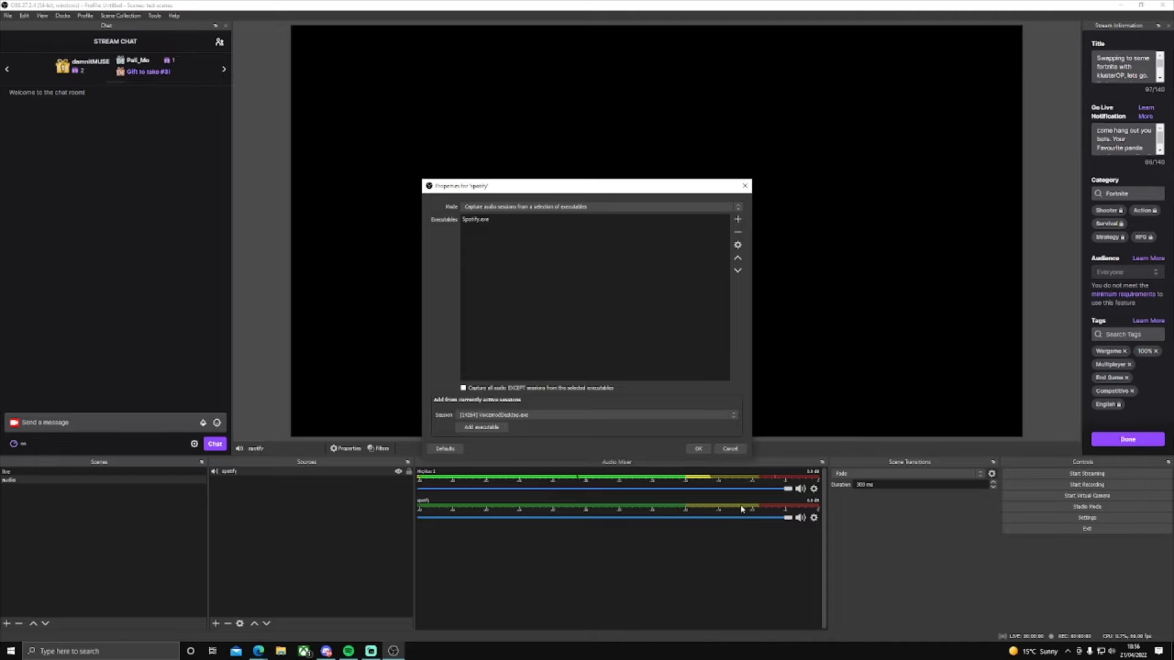
Step: Lower the spotify source's volume to about -2.1 dB and accept its properties
mouse_move(784, 521)
left_mouse_down()
mouse_move(670, 525)
mouse_move(777, 523)
mouse_move(764, 526)
left_mouse_up()
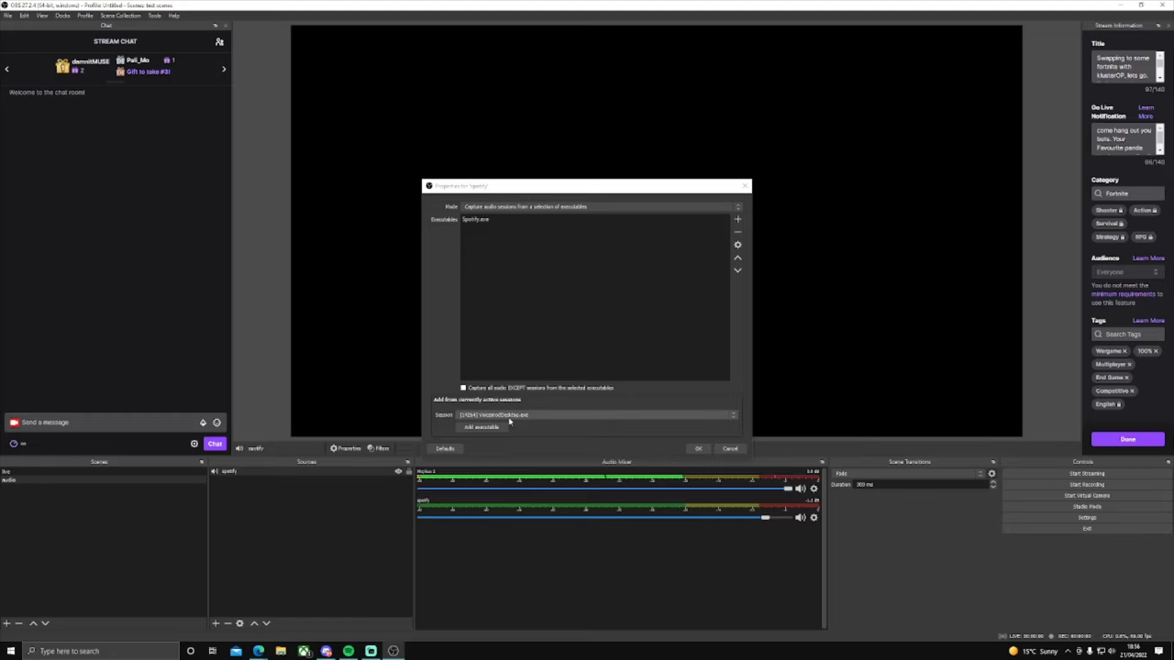
left_click(531, 416)
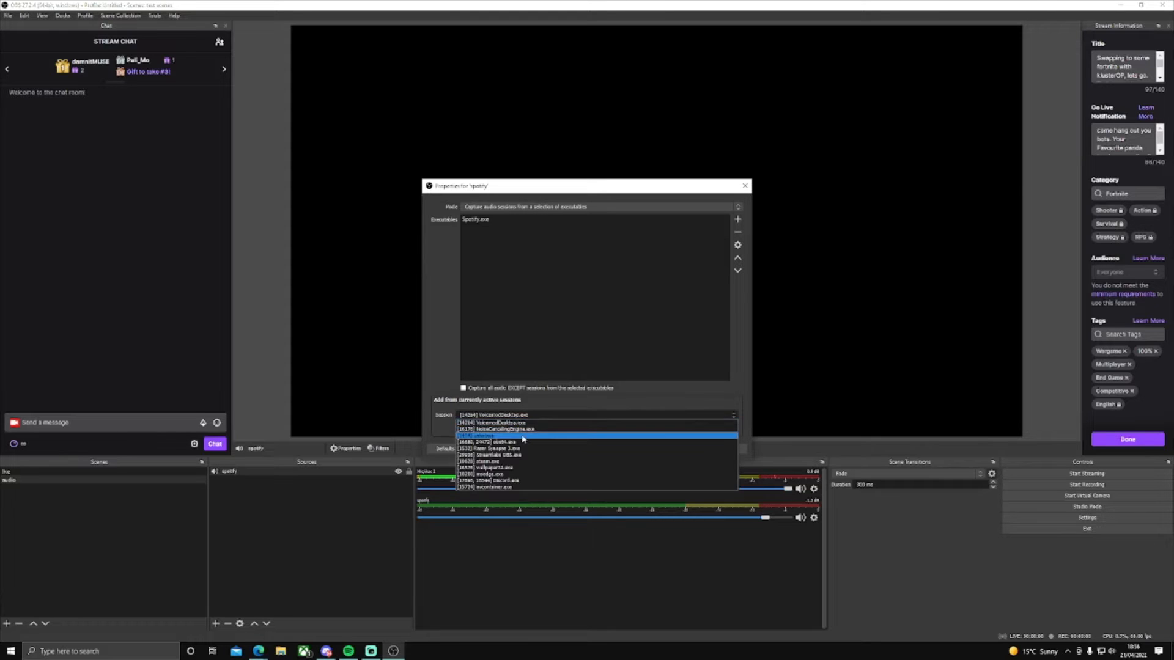
left_click(445, 426)
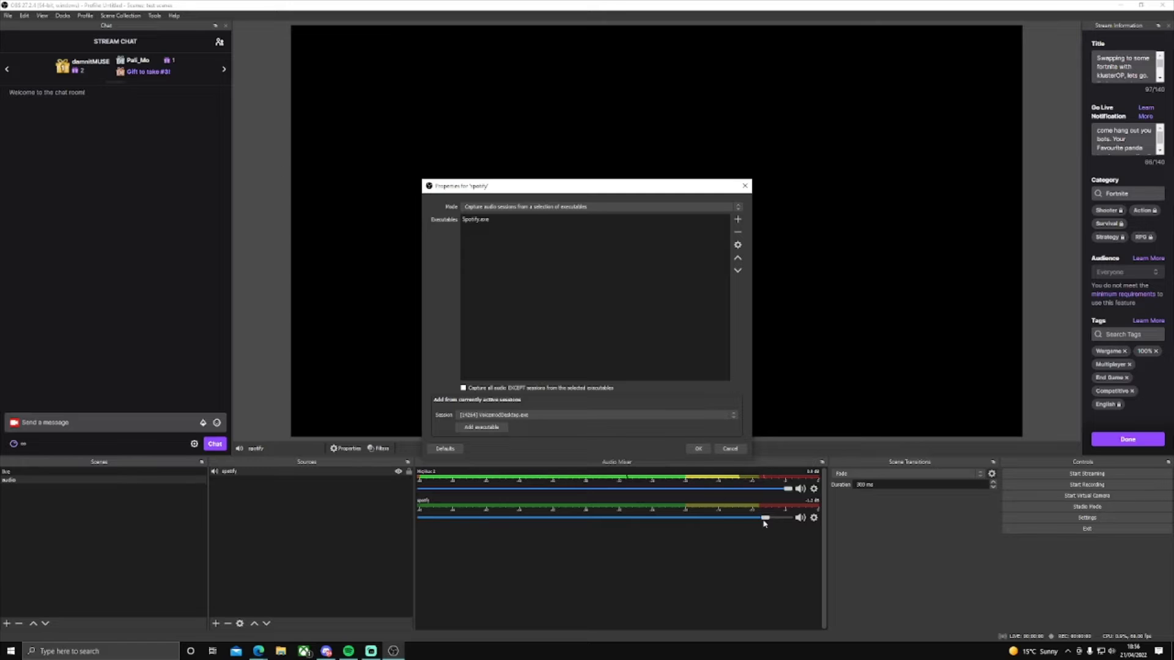
mouse_move(764, 518)
left_mouse_down()
mouse_move(689, 521)
mouse_move(752, 523)
left_mouse_up()
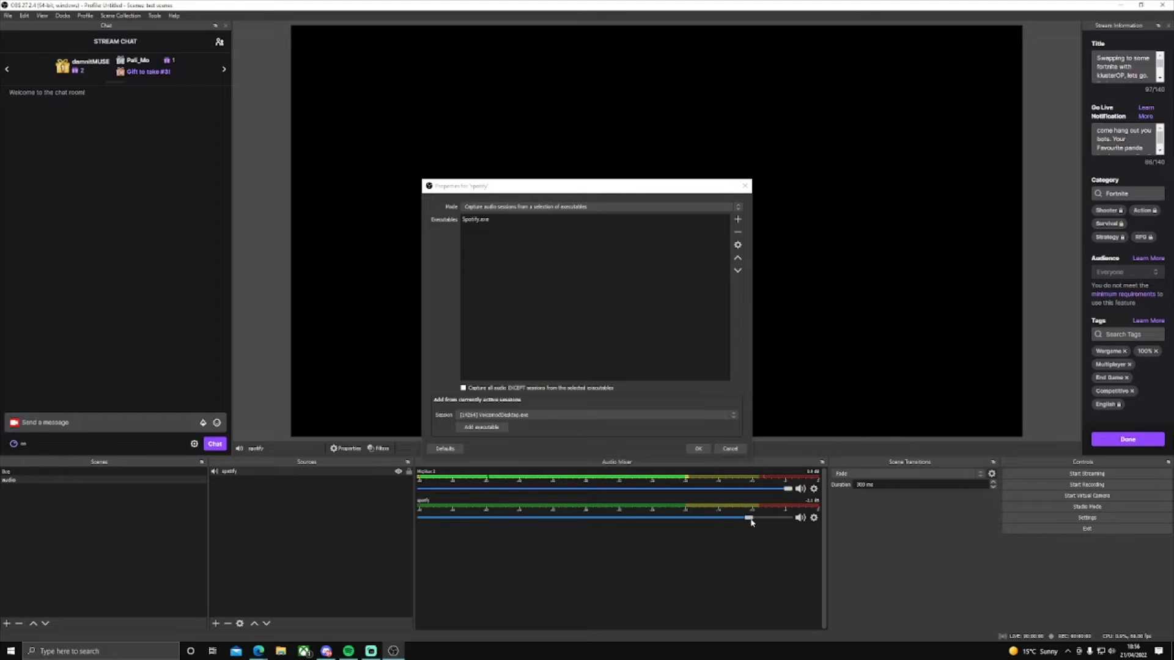
left_click(698, 448)
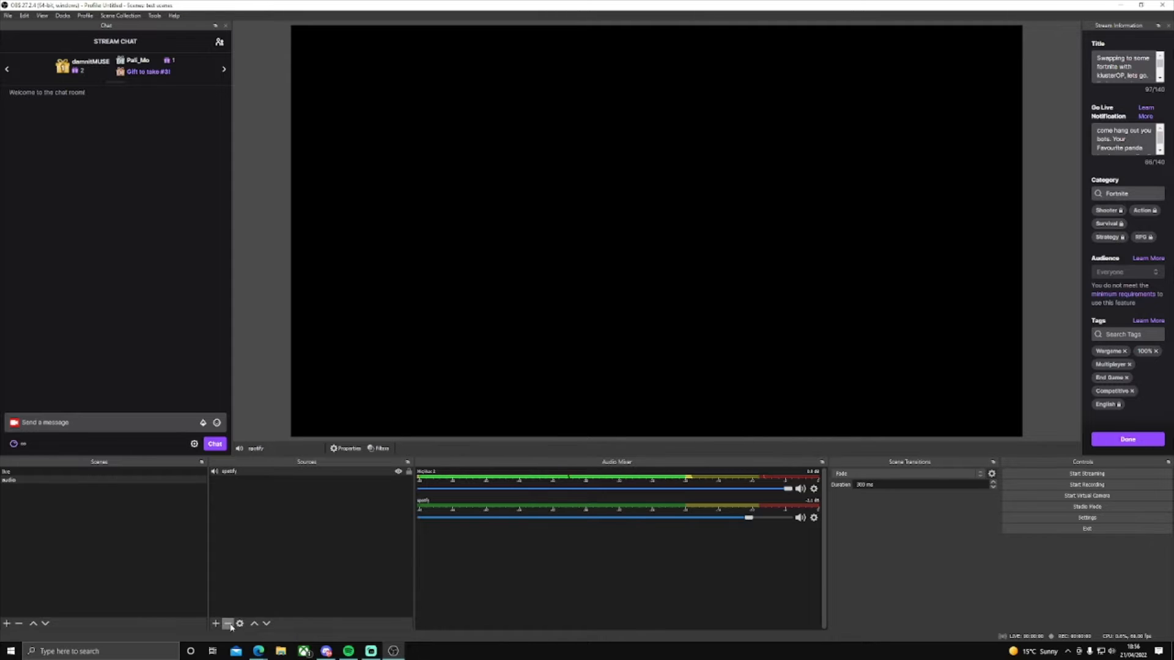
Step: Add a second Application Audio Output Capture source named discord to the audio scene
left_click(216, 623)
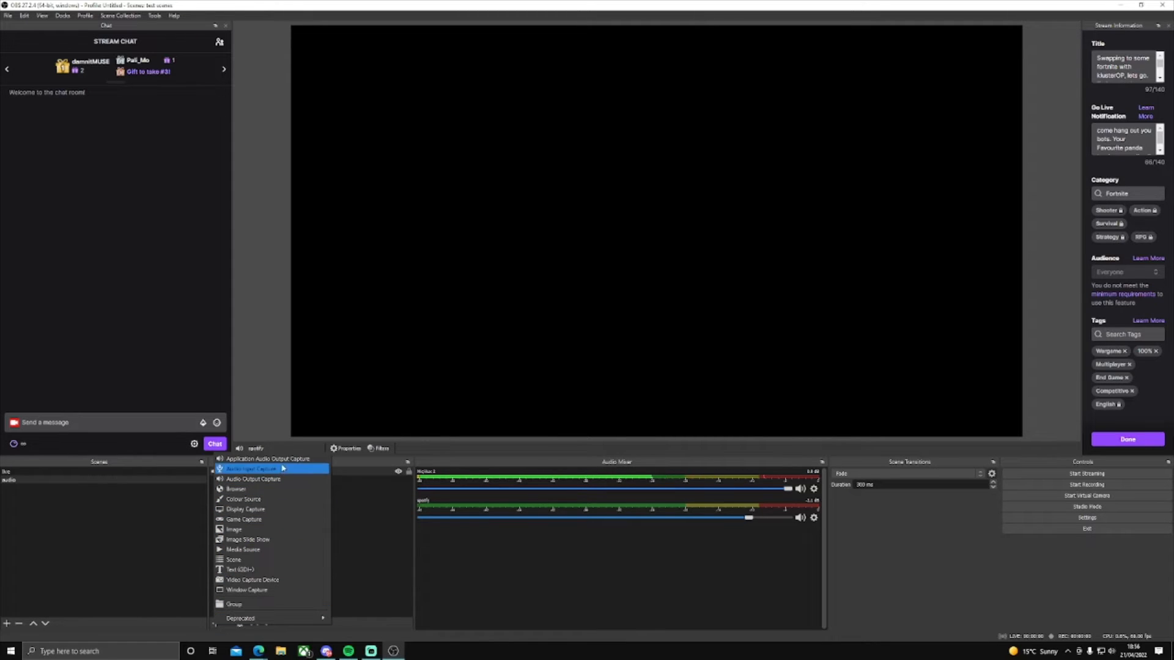
left_click(268, 458)
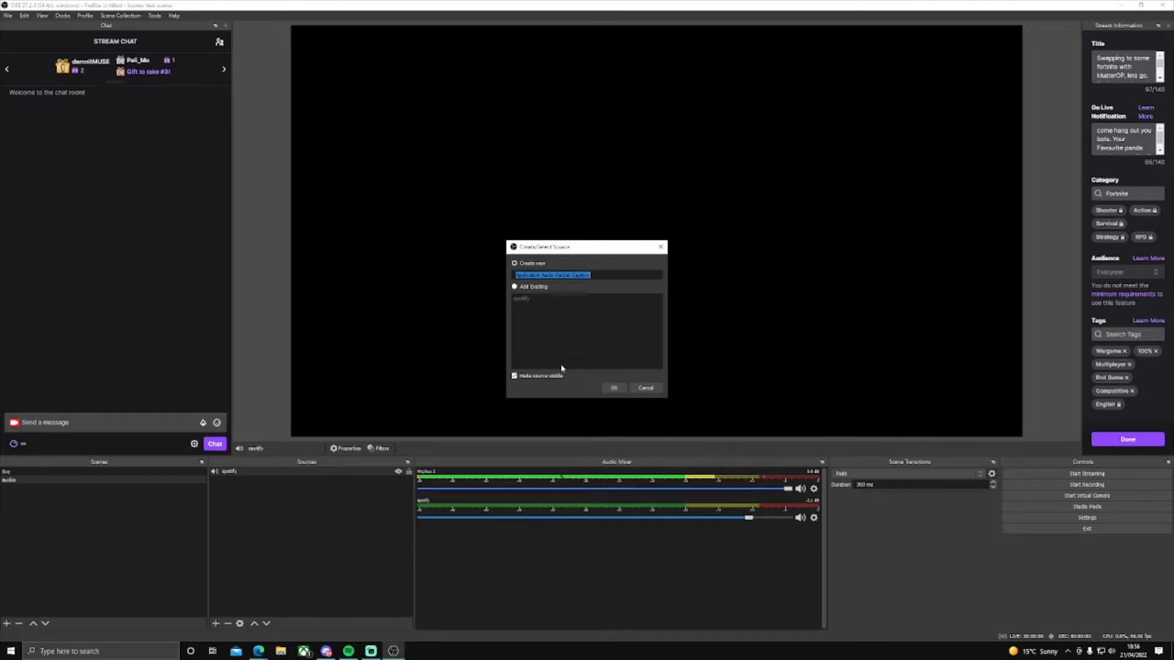
type("du")
type("scord")
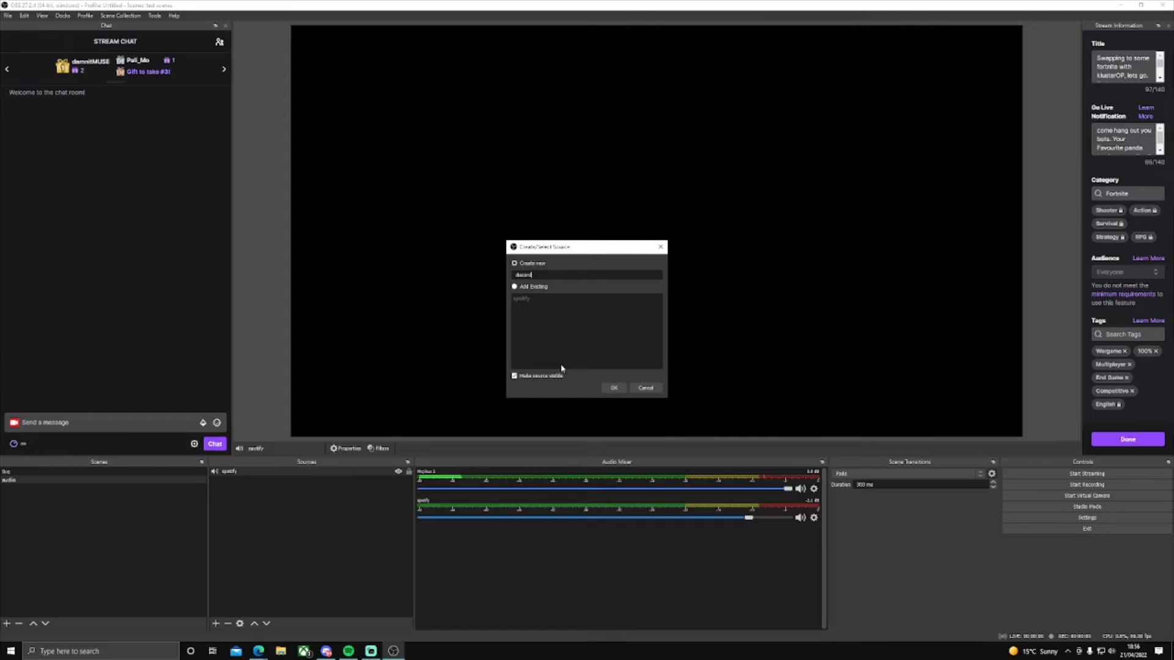
left_click(614, 388)
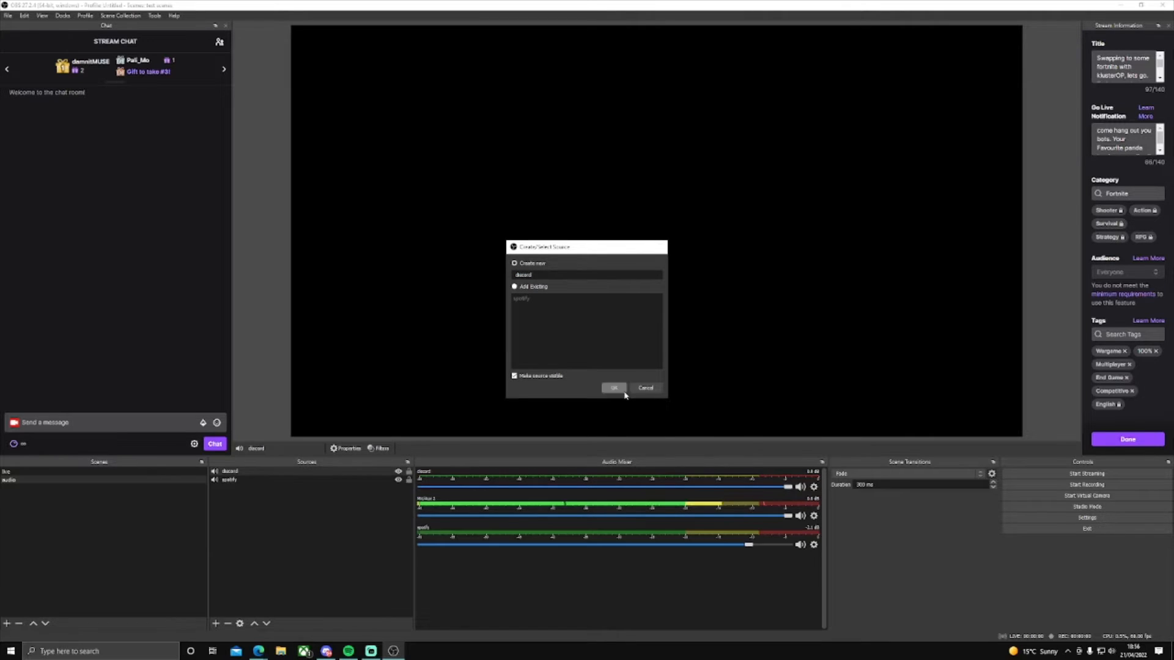
Step: Choose the Discord.exe session in the discord source's properties, accept them, and lower that source's volume to about -2.9 dB
left_click(602, 416)
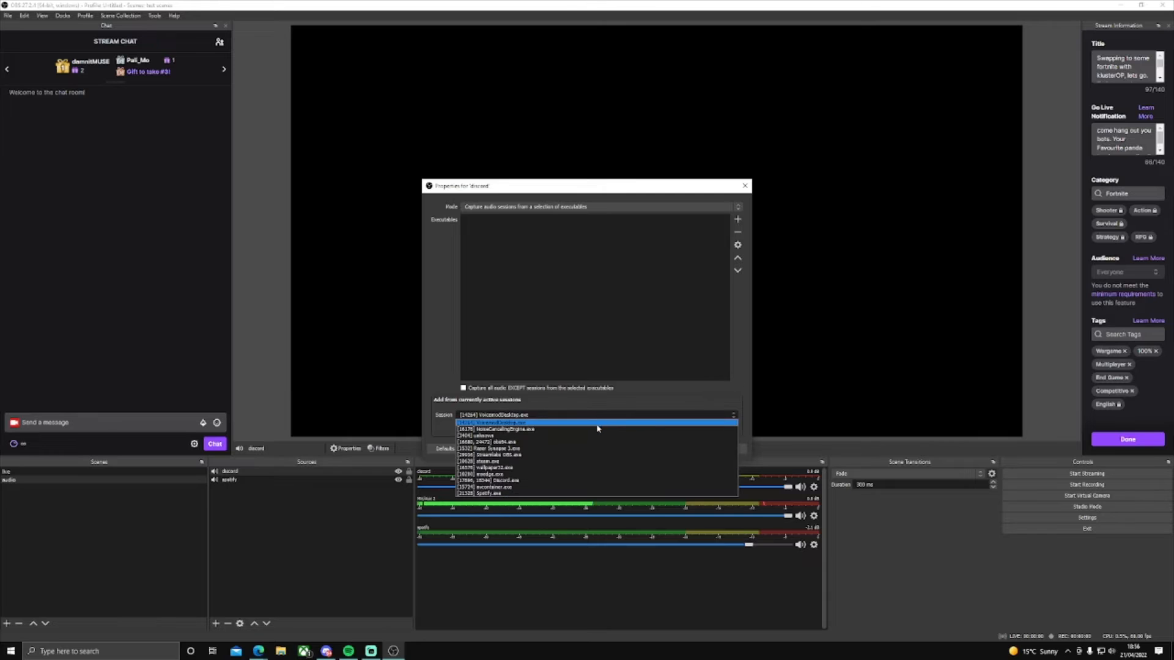
left_click(589, 480)
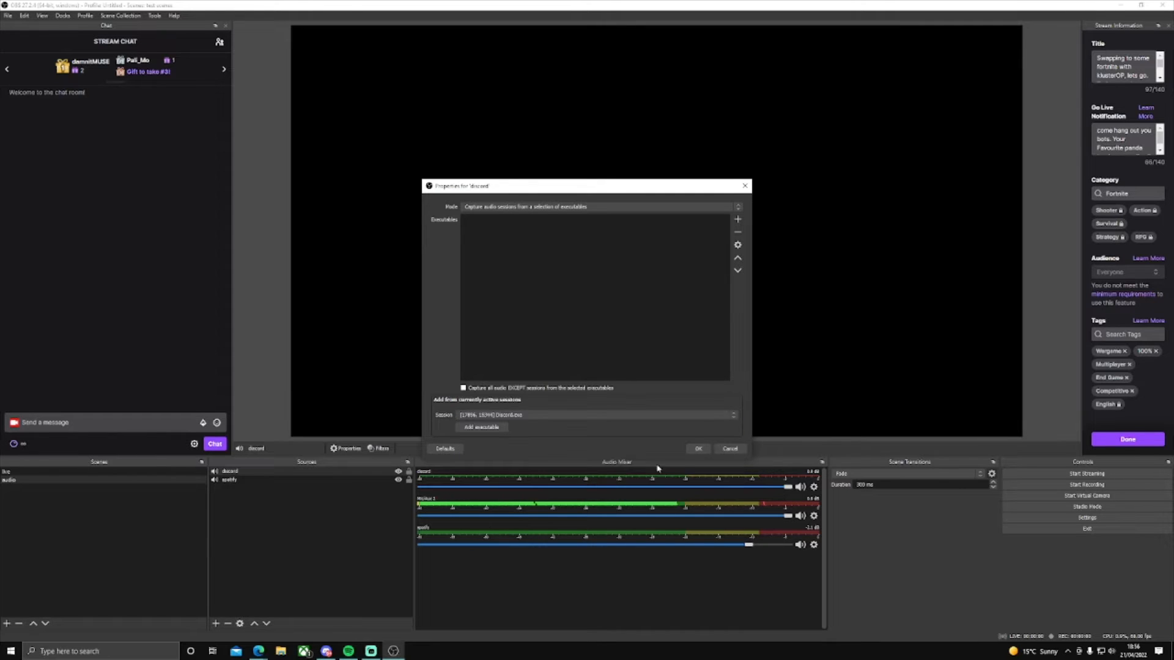
left_click(693, 451)
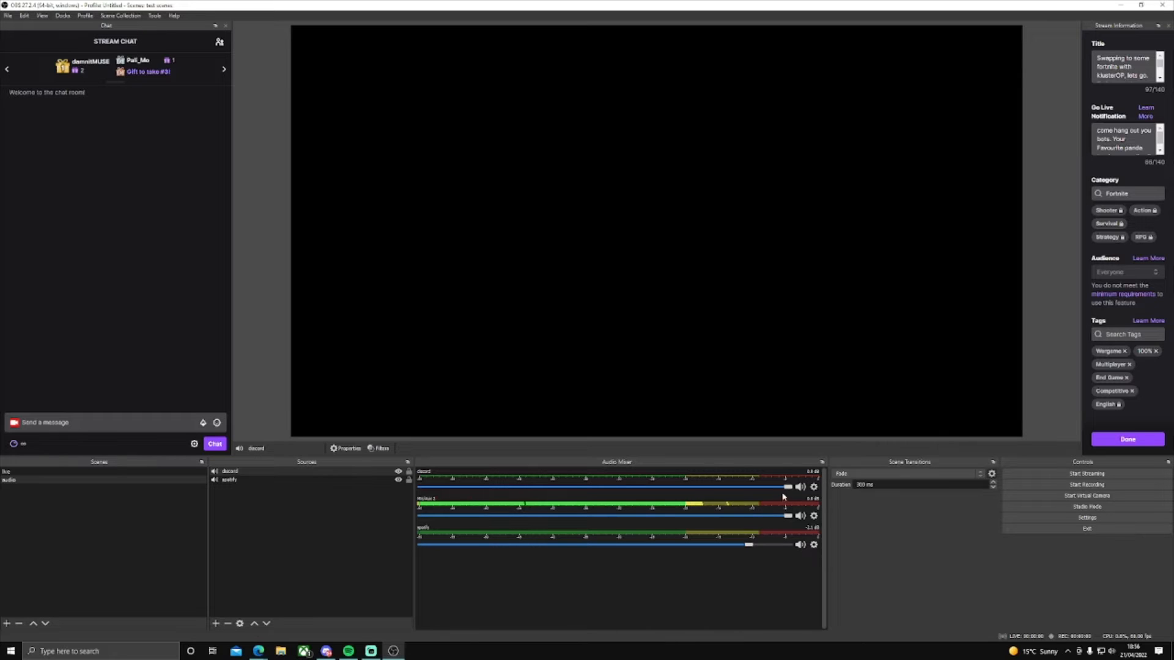
left_click_drag(787, 489, 737, 491)
Step: Add an Application Audio Output Capture source named desktop, set to capture all audio except sessions from the selected executables
left_click(216, 624)
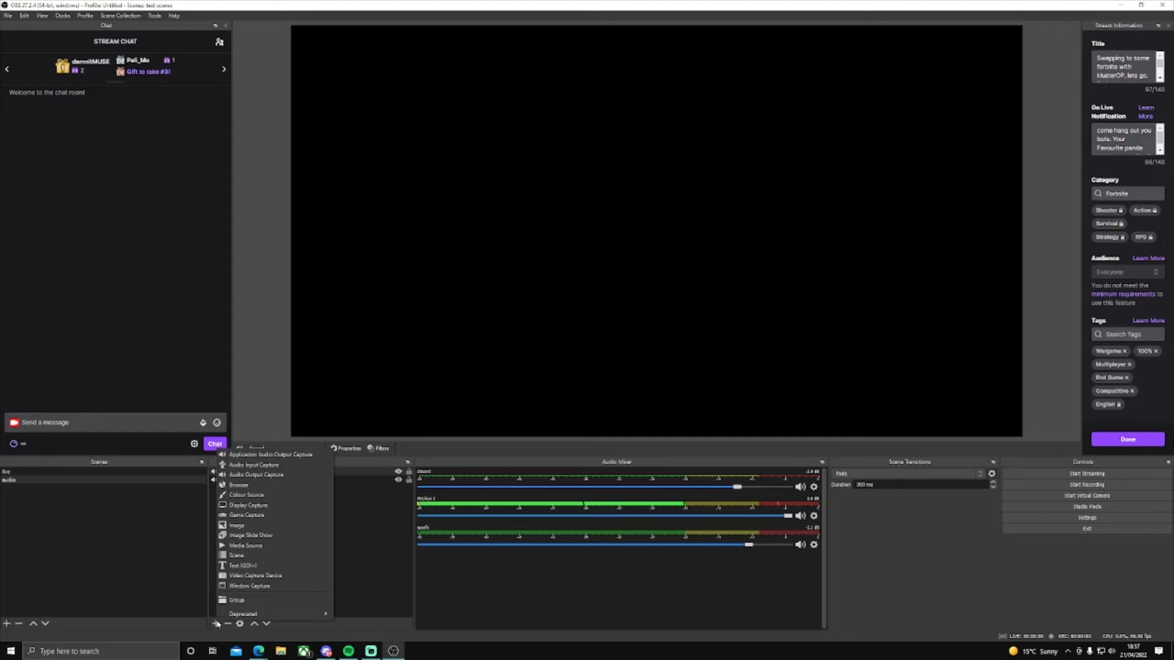
left_click(304, 456)
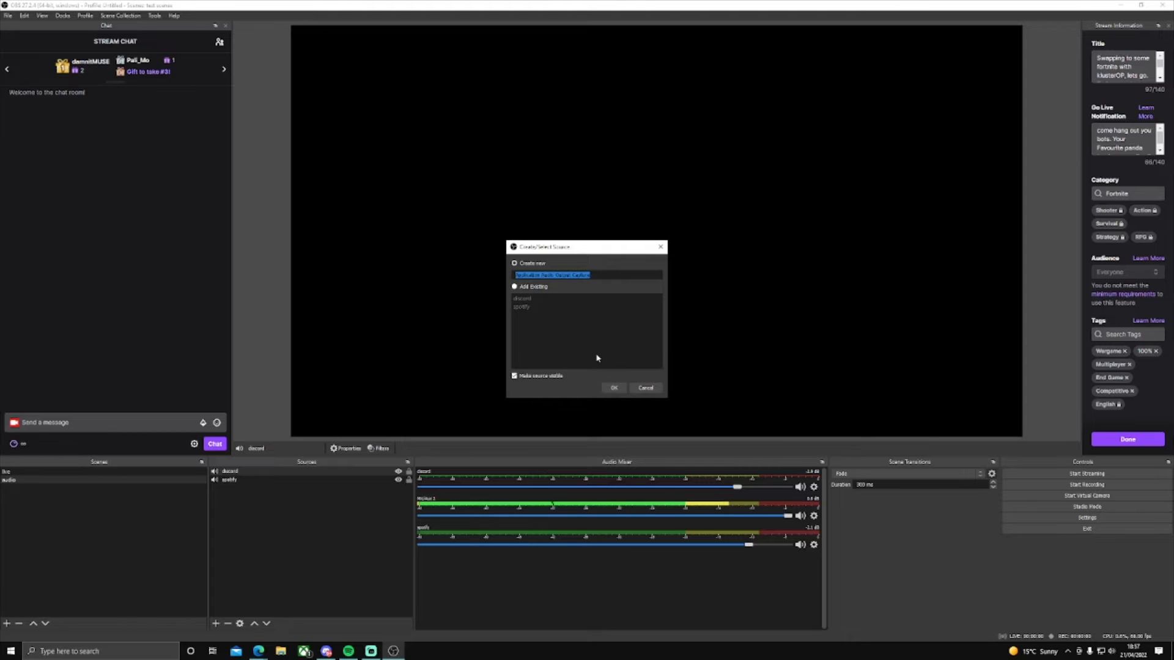
type("d")
type("i")
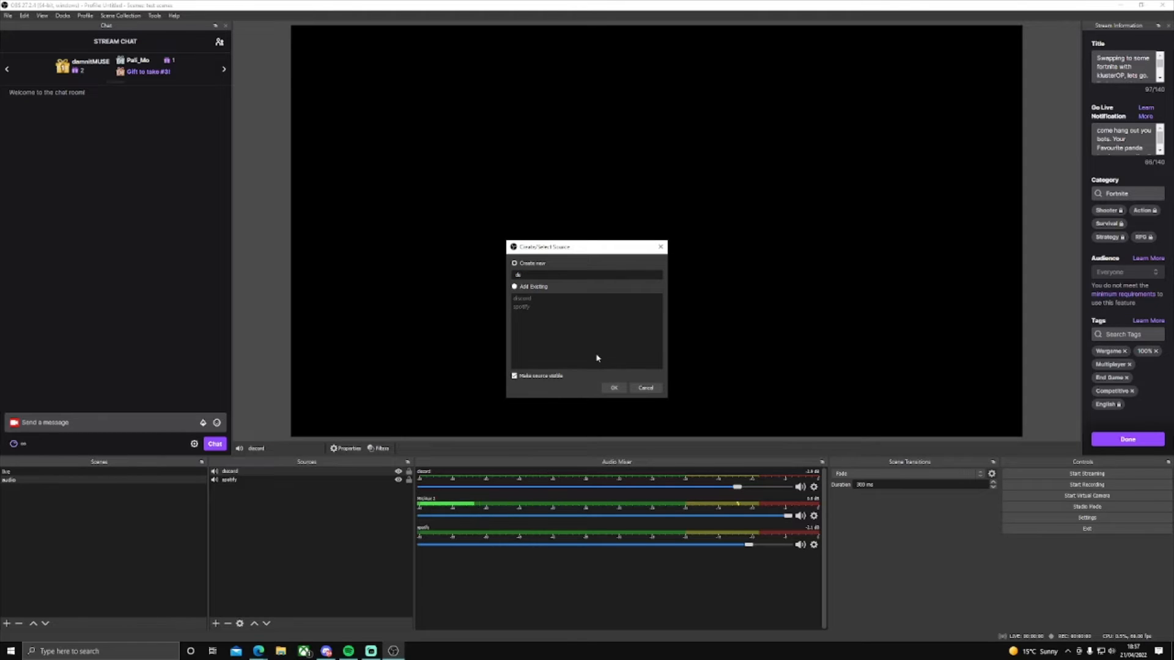
type("s")
type("c")
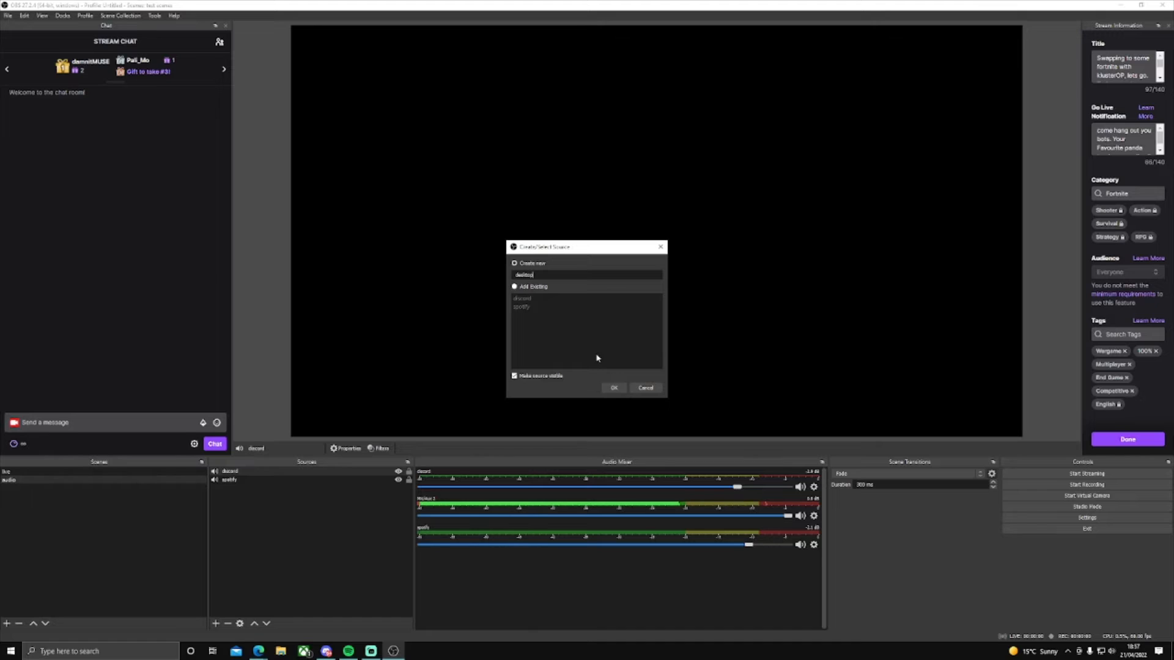
left_click(609, 388)
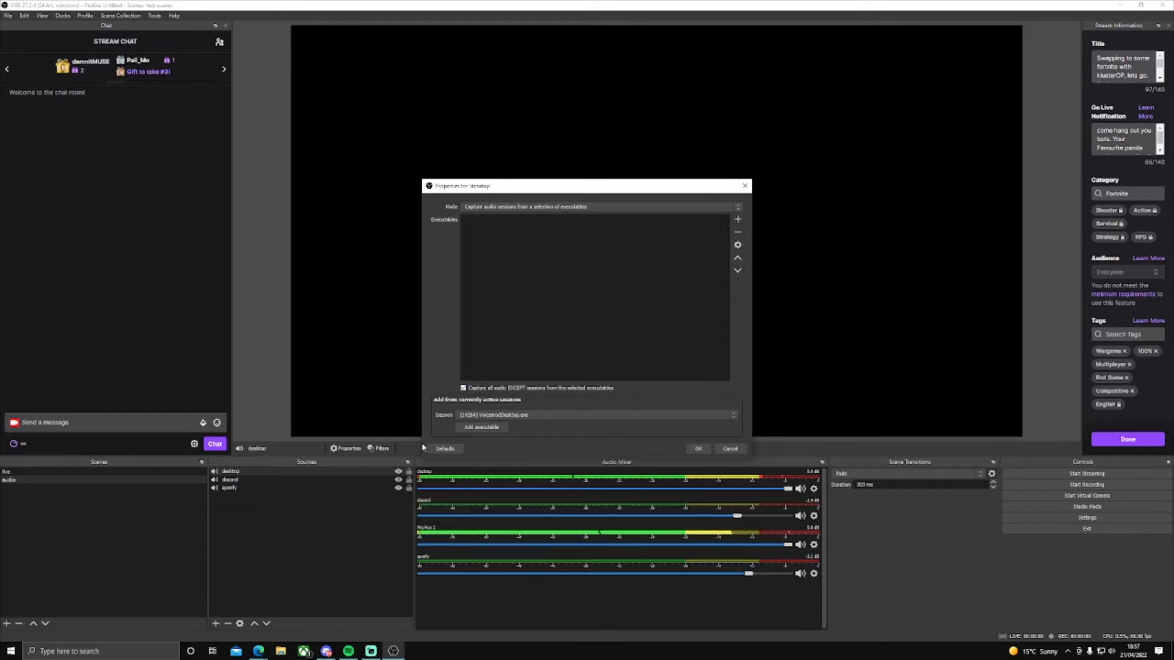
Step: Add Spotify.exe and Discord.exe to the desktop source's excluded executables and accept its properties
left_click(539, 415)
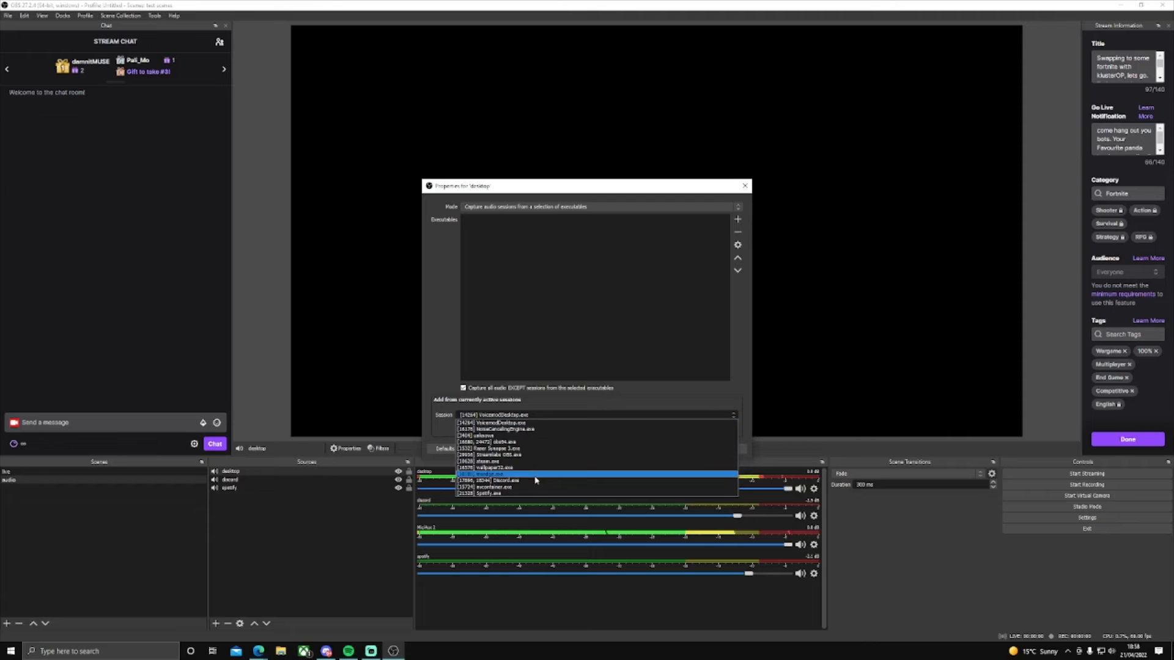
left_click(534, 494)
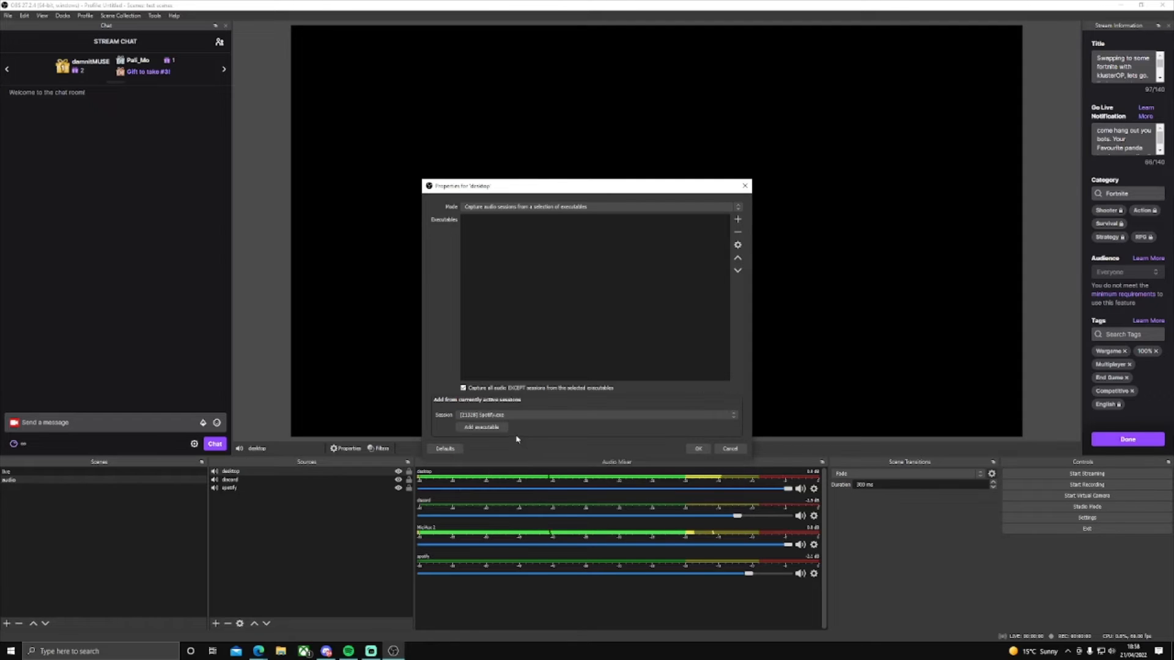
left_click(489, 427)
left_click(540, 416)
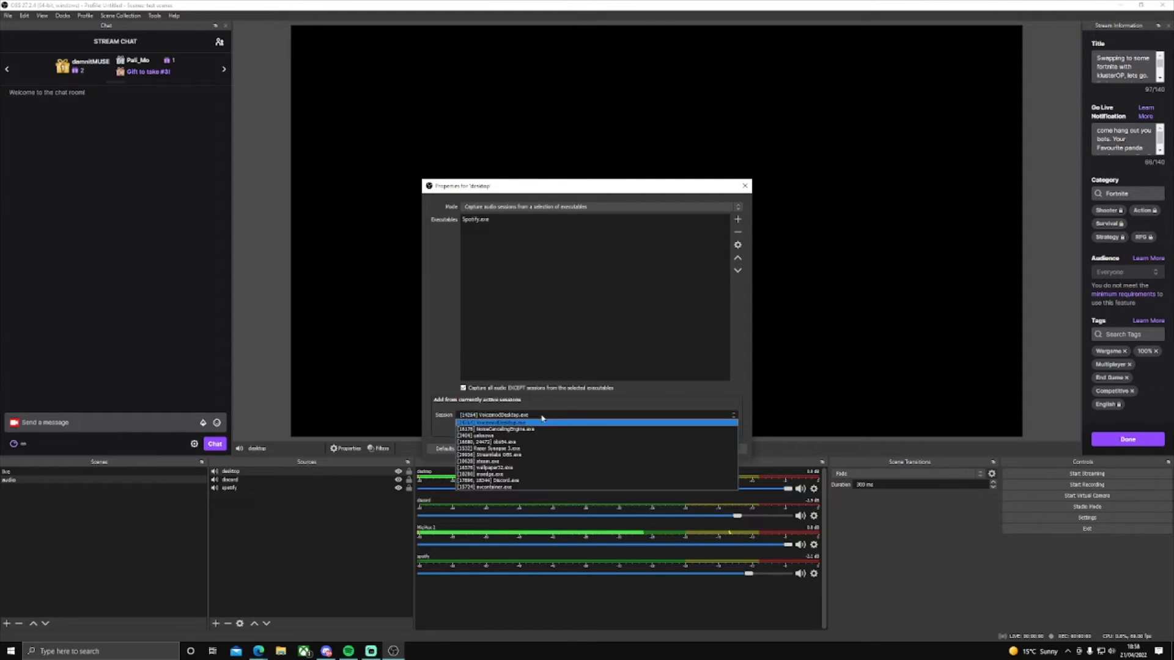
left_click(549, 480)
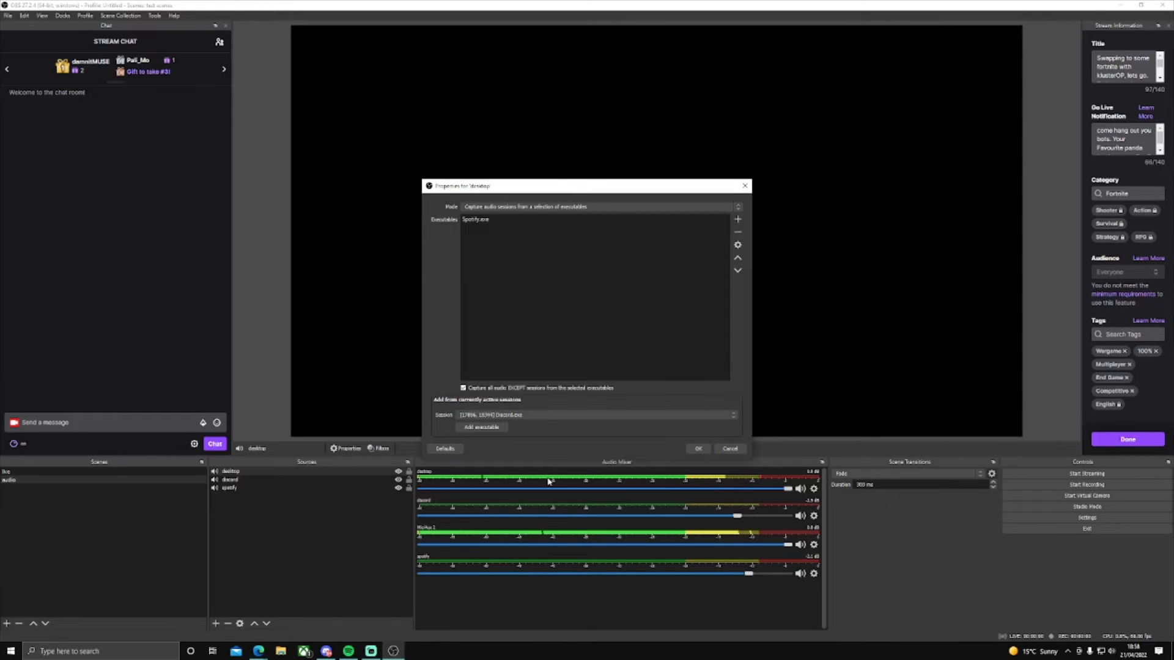
left_click(483, 427)
left_click(698, 449)
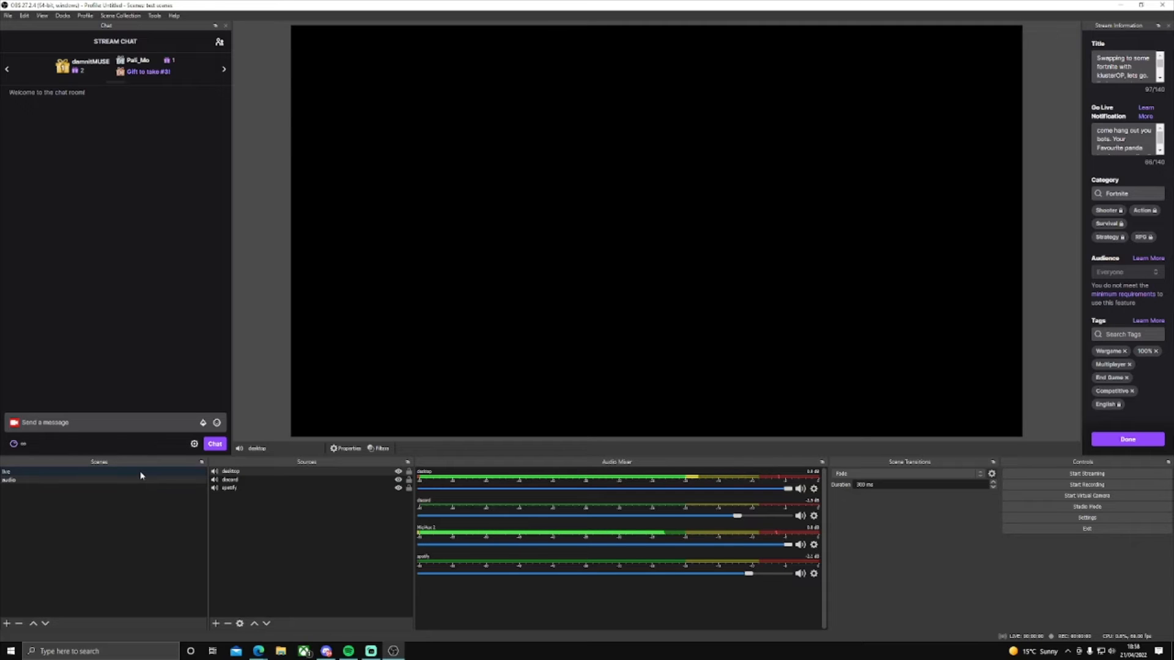
Step: Add the existing audio scene as a Scene source to the scene containing Display Capture
left_click(71, 472)
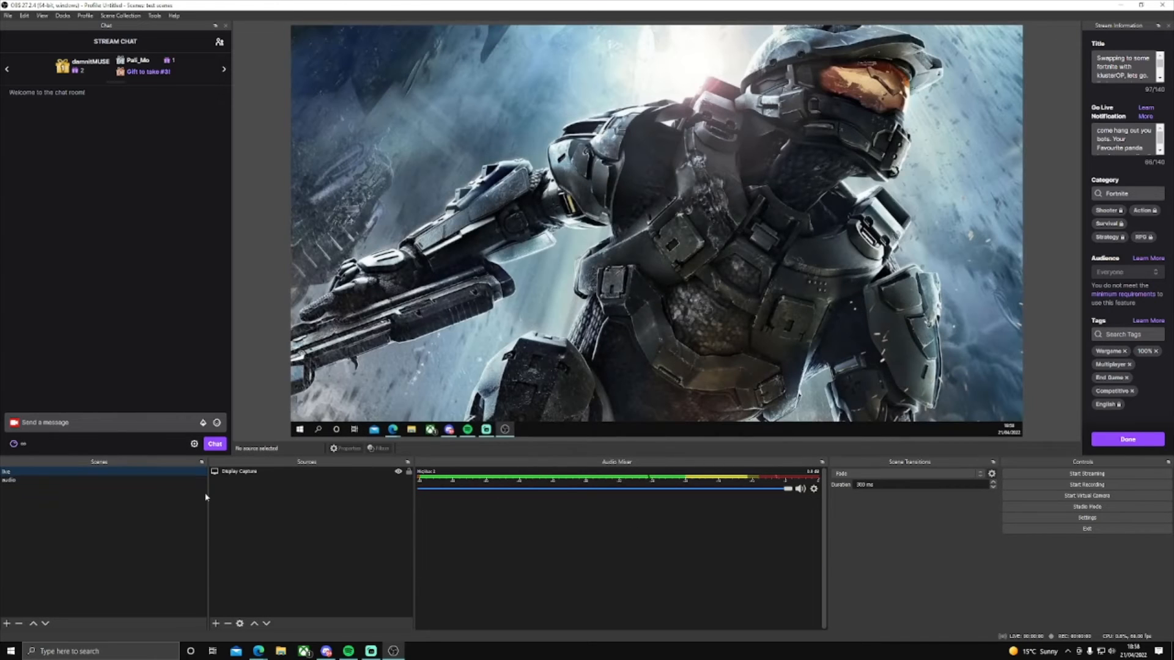
left_click(216, 623)
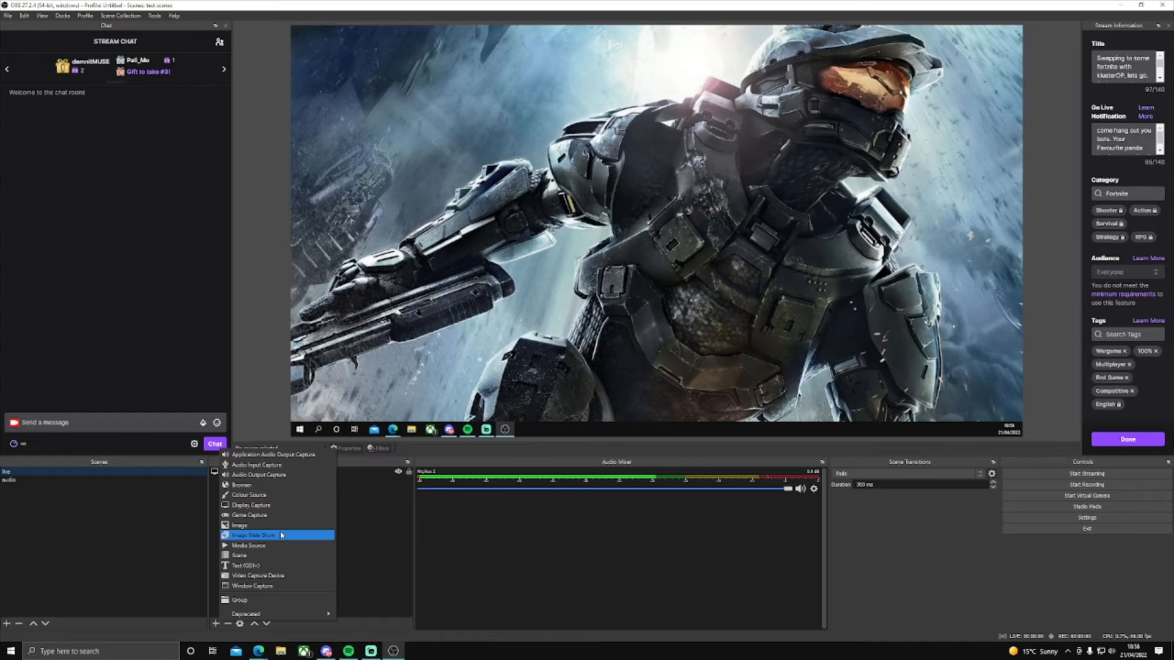
left_click(280, 556)
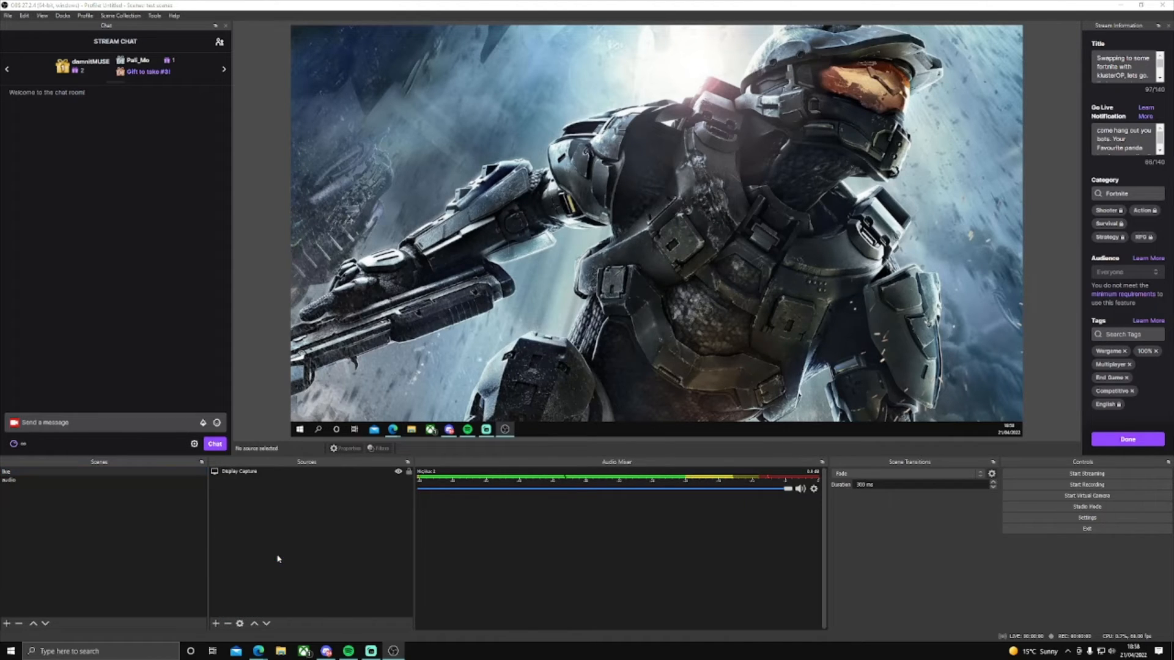
left_click(549, 301)
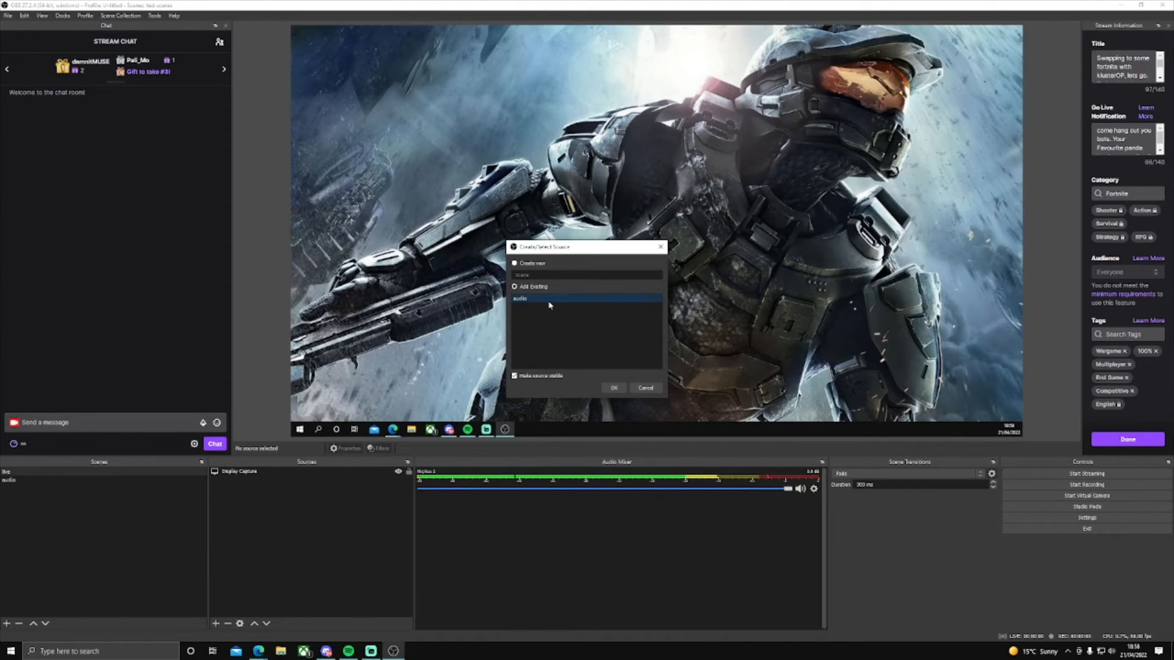
left_click(610, 388)
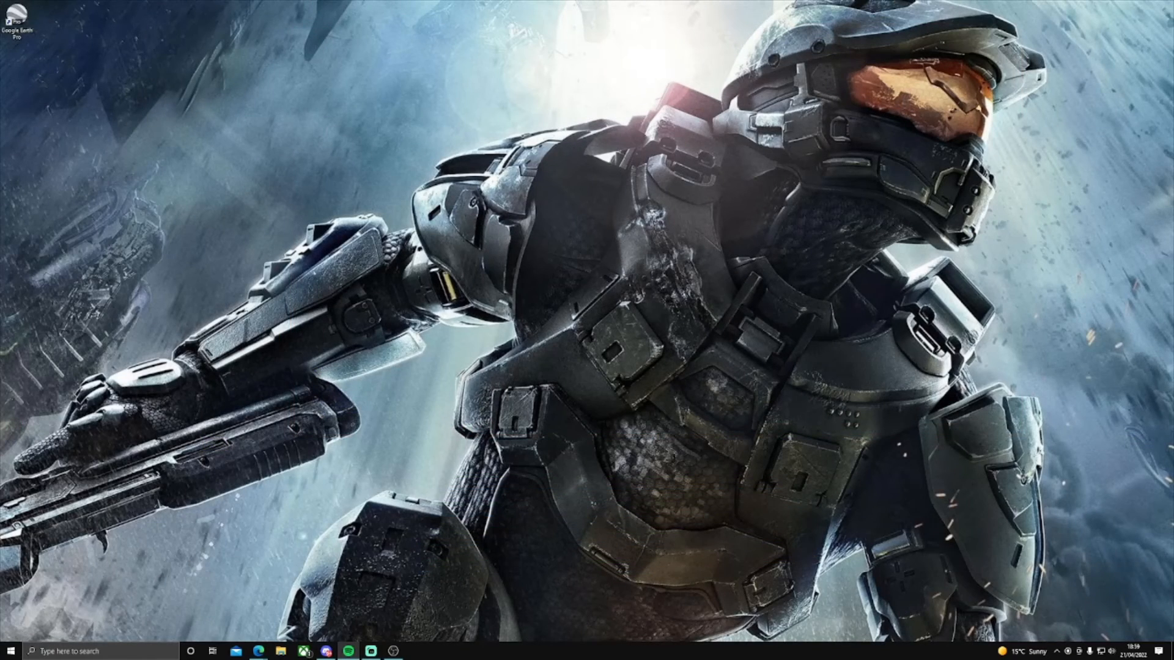
Step: Play the Twitch video in the browser briefly to test the desktop audio meter, pause it and minimize the browser
left_click(398, 401)
left_click(370, 32)
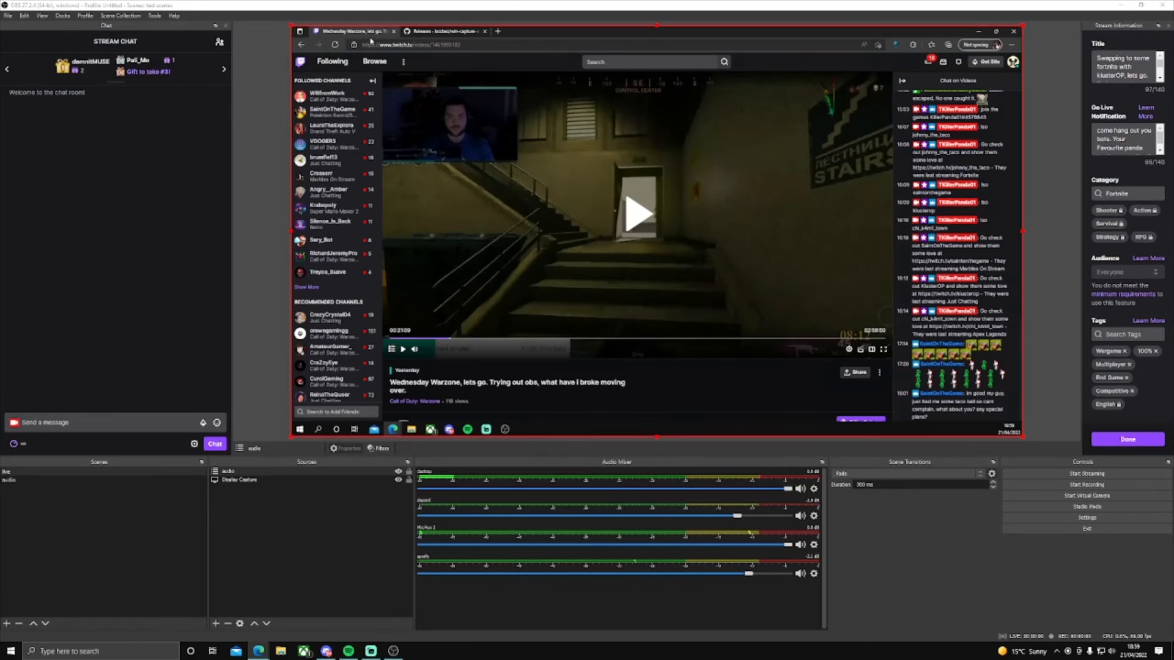
left_click(404, 352)
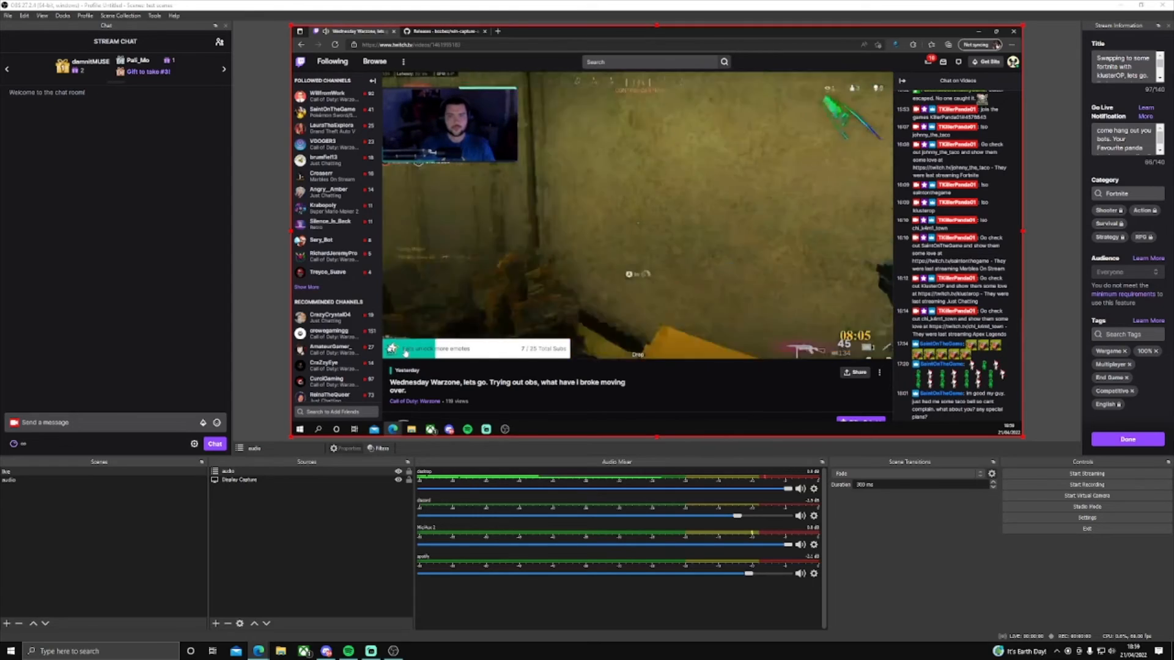
left_click(406, 354)
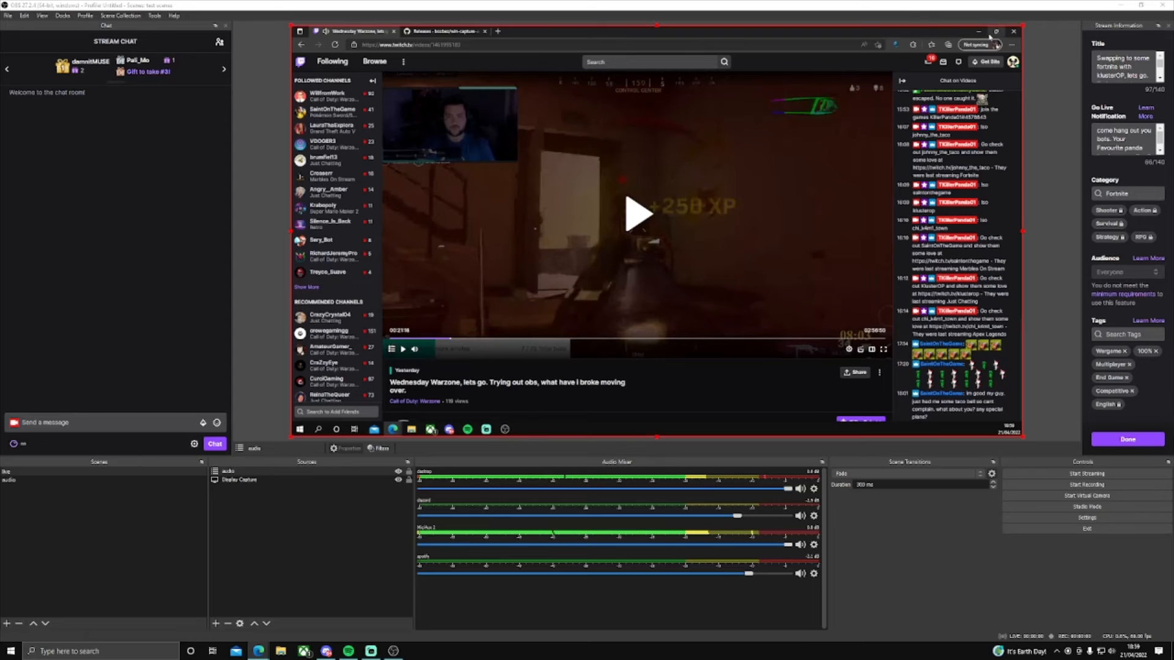
left_click(979, 31)
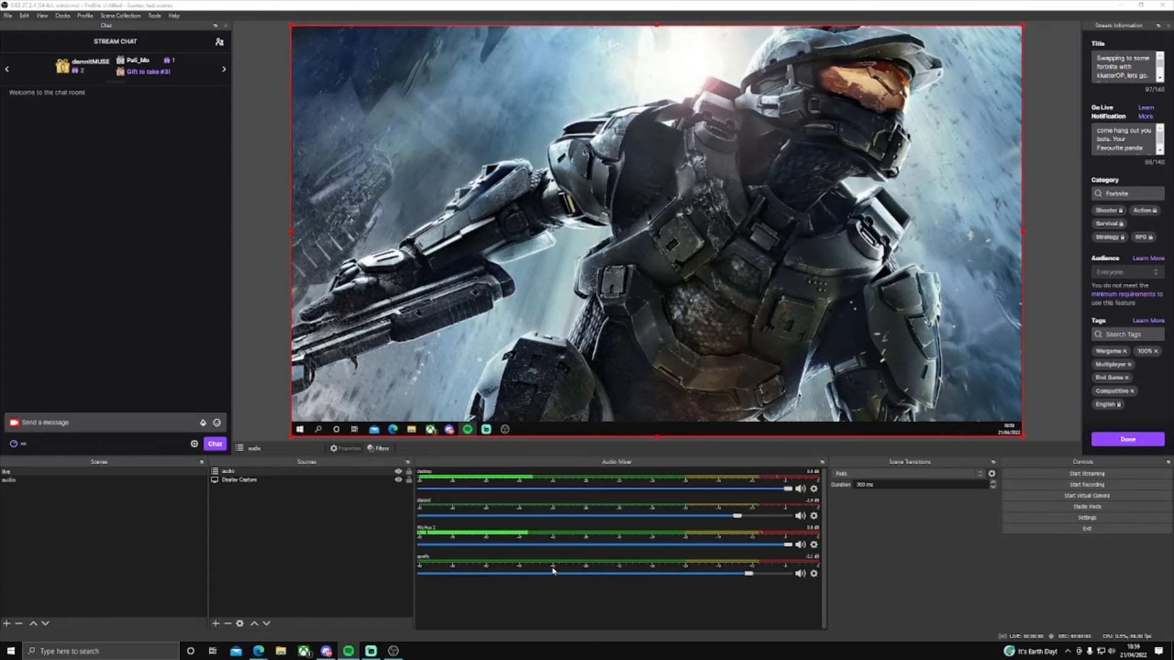
Step: Disable track 2 for the spotify source in Advanced Audio Properties and close the dialog
left_click(814, 575)
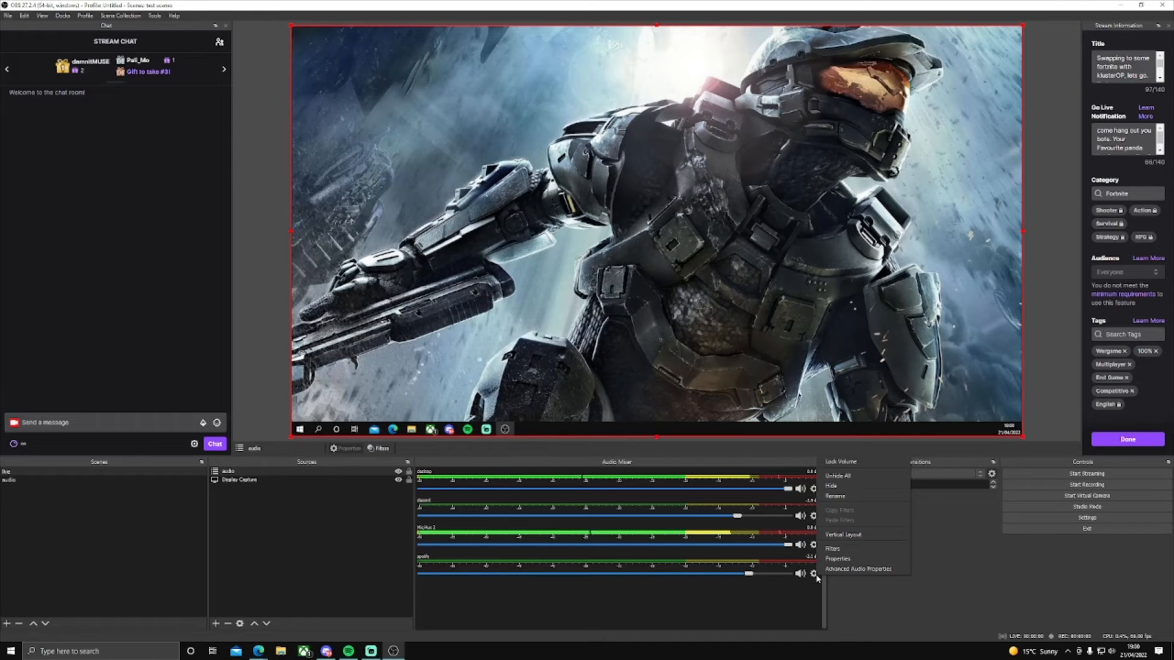
left_click(857, 569)
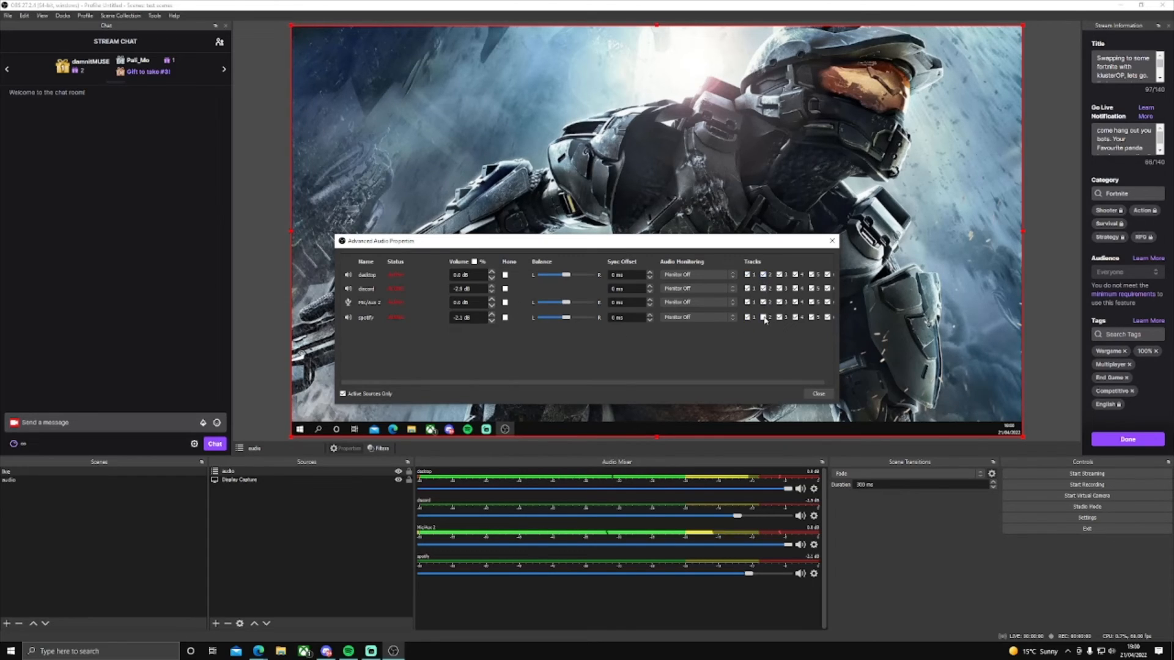
left_click(818, 393)
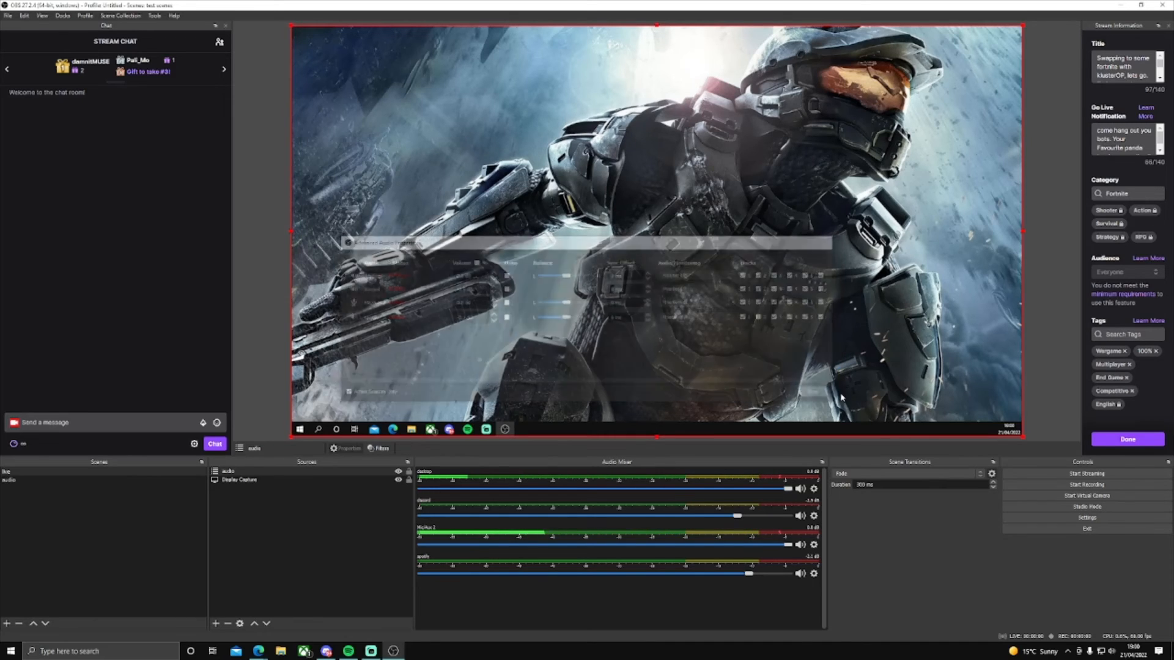
Step: Review the global audio devices and the Twitch VOD Track selection in the streaming output settings, and leave the settings without saving
left_click(1088, 520)
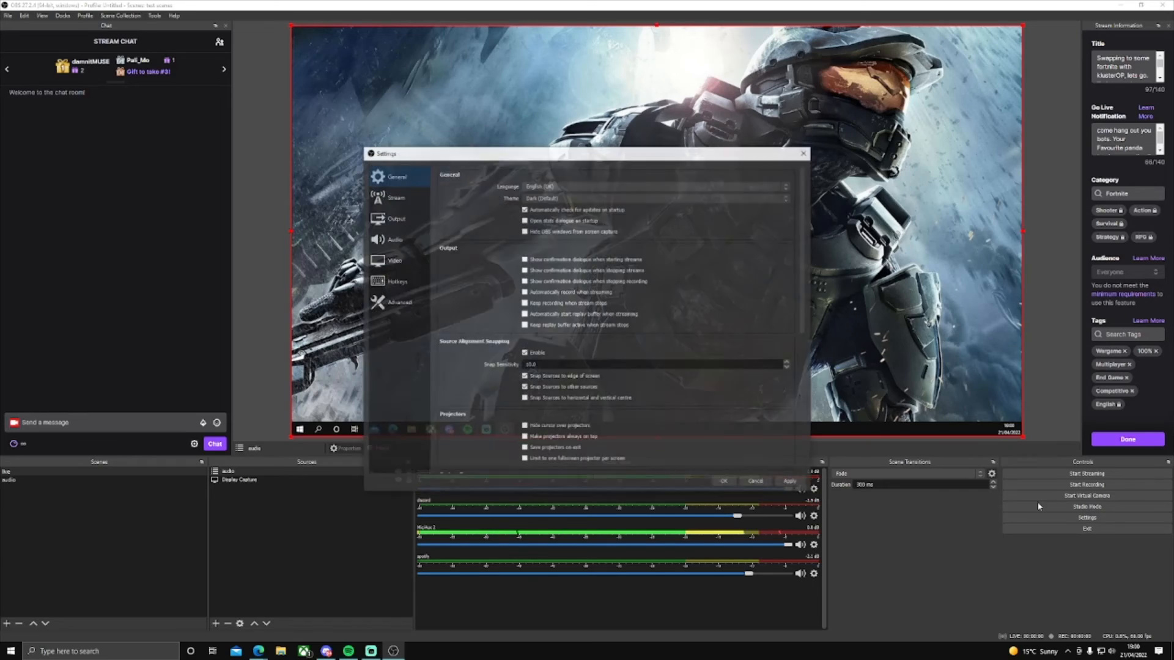
left_click(404, 244)
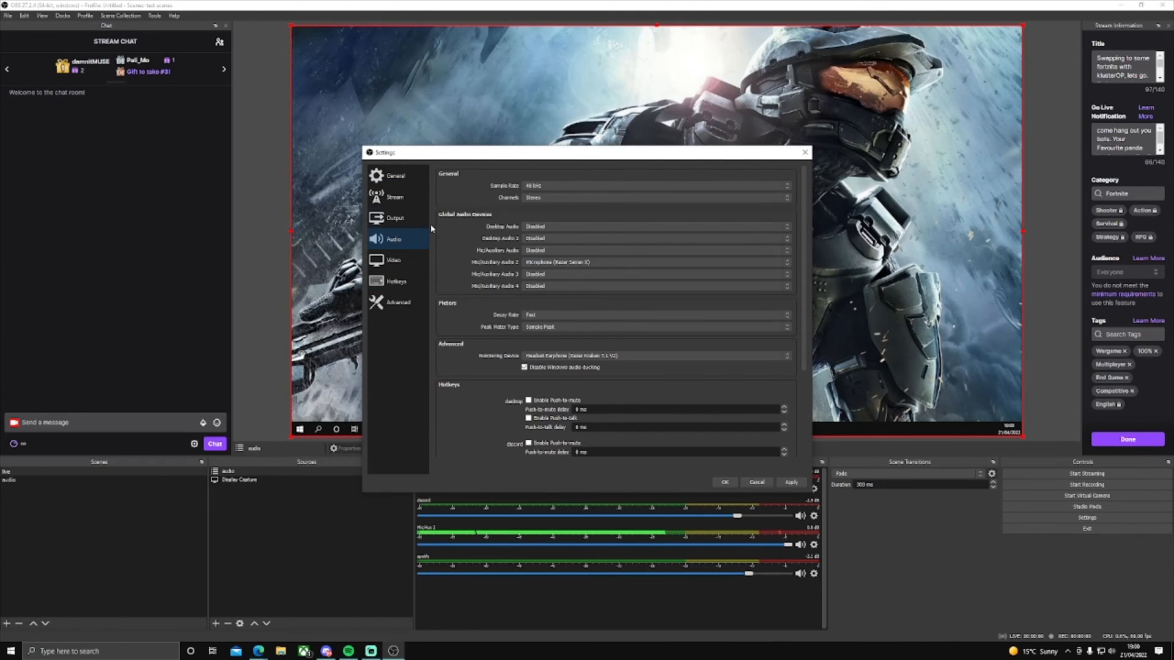
left_click(418, 221)
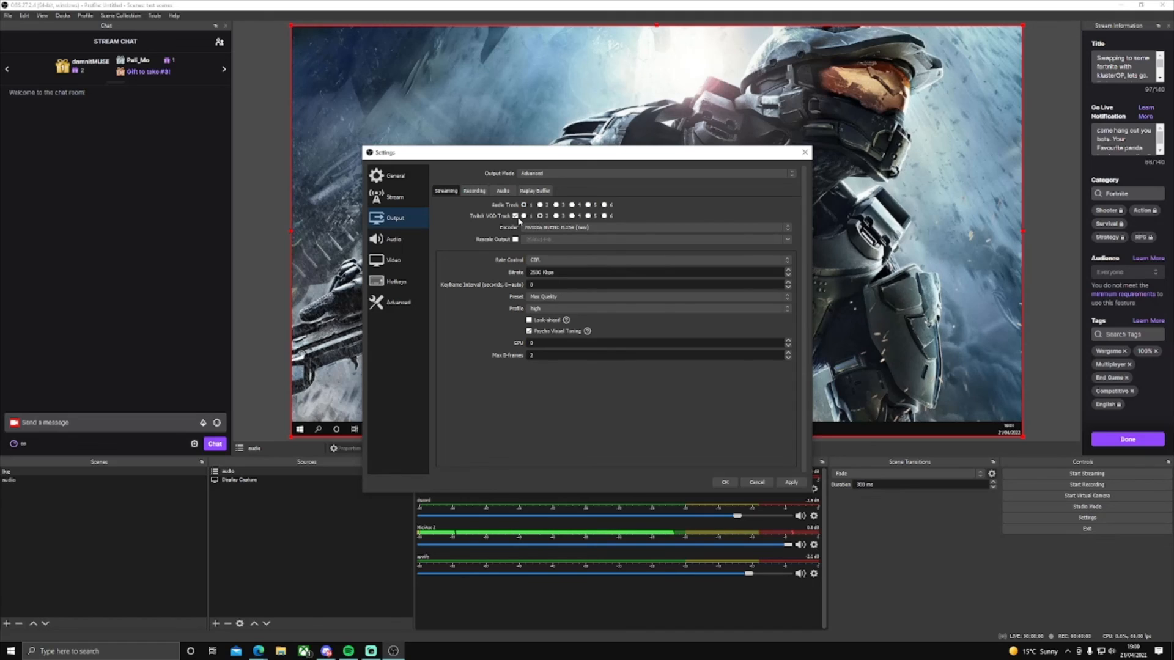
left_click(541, 217)
left_click(757, 483)
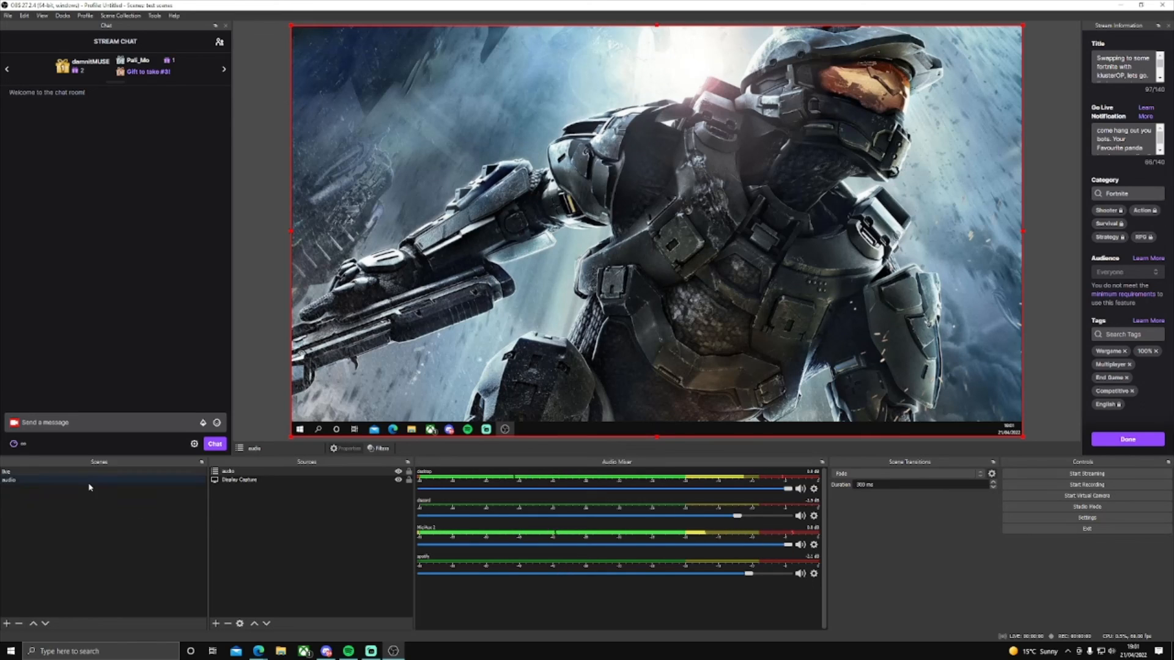
Step: Check the spotify source's track assignments in Advanced Audio Properties and close the dialog
left_click(814, 575)
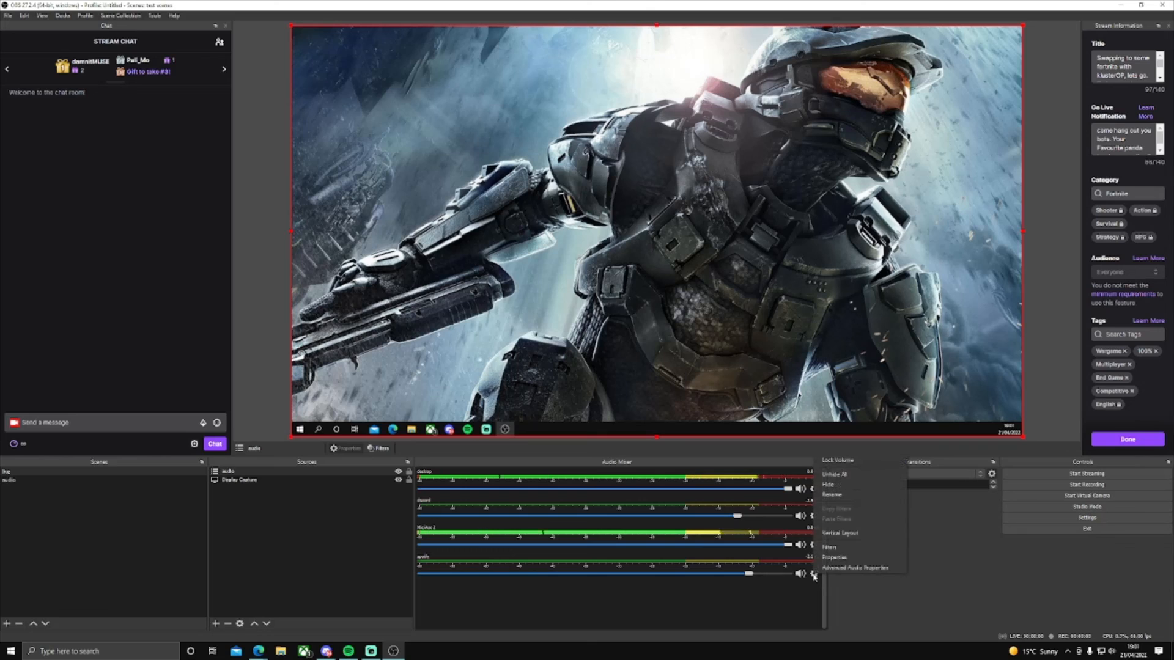
left_click(820, 570)
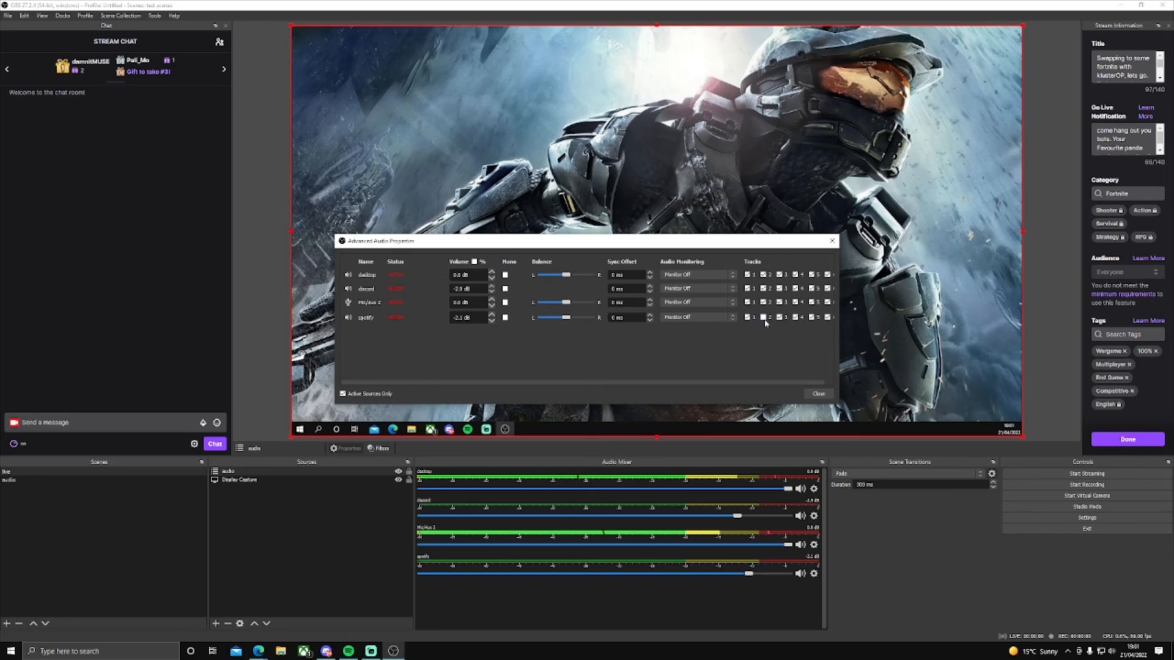
left_click(819, 394)
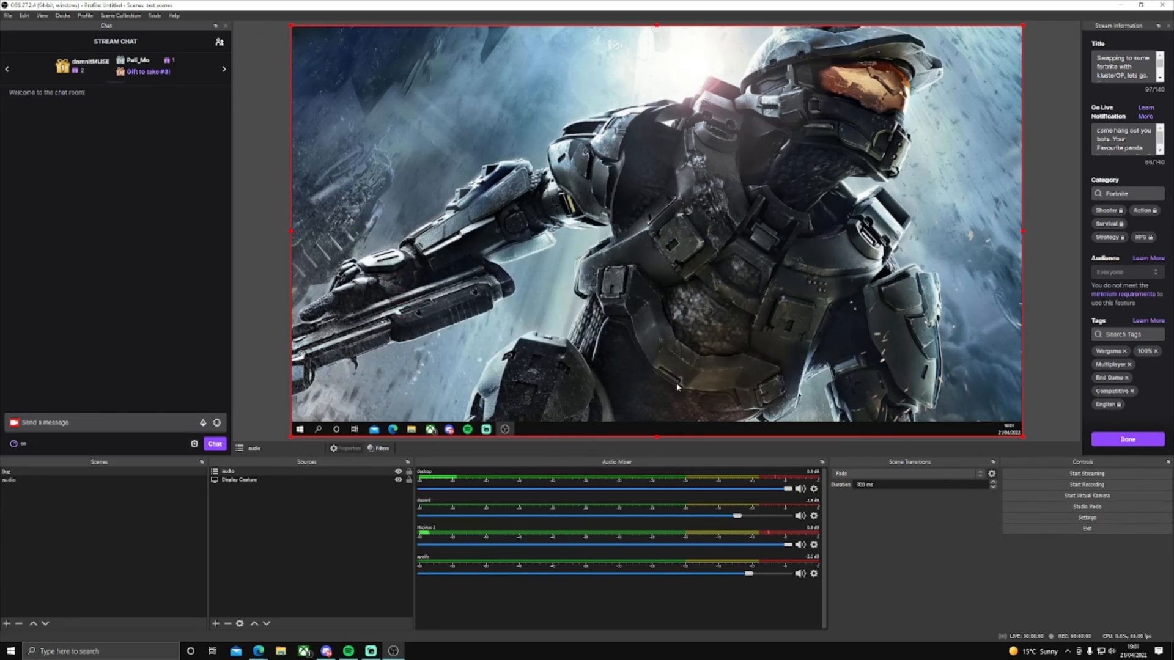